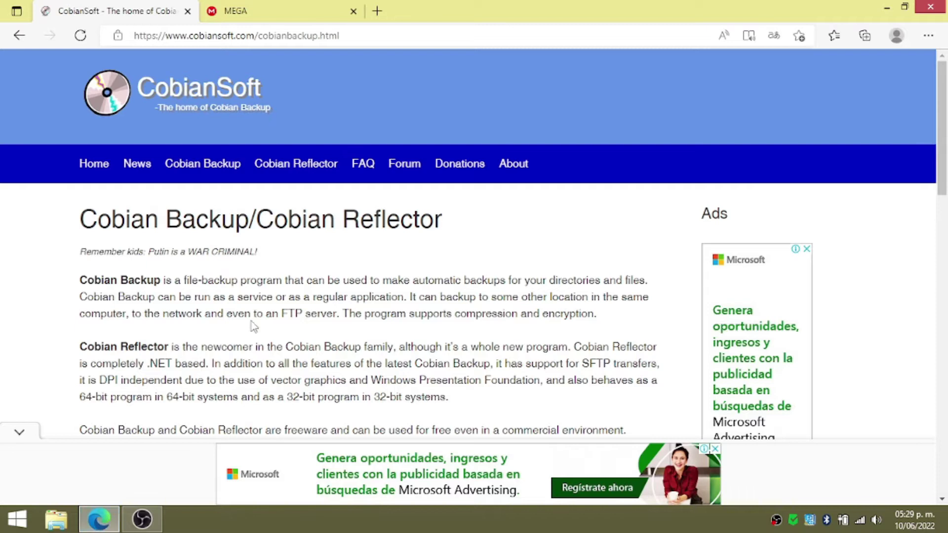
# Locate the Cobian Backup 11 (Gravity) download on the CobianSoft page
pyautogui.click(208, 39)
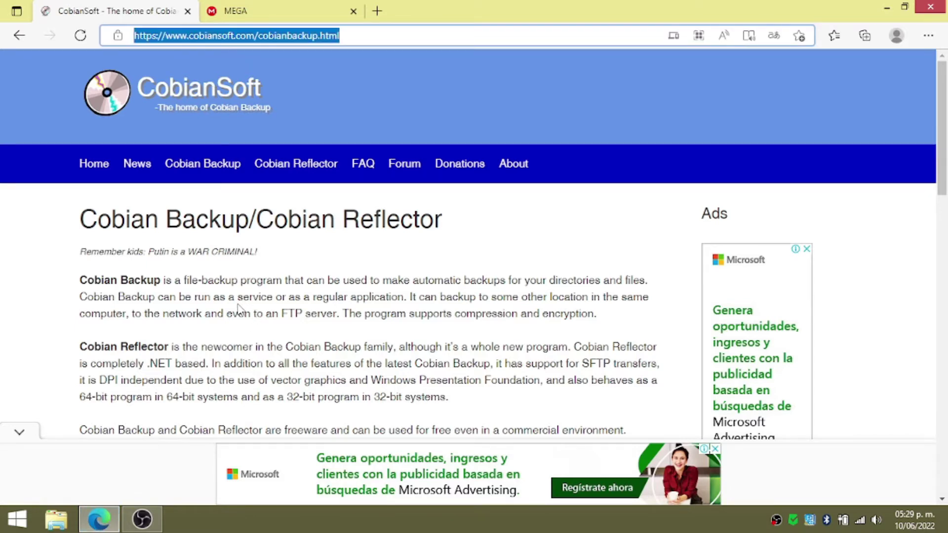
pyautogui.scroll(-3, 235, 311)
pyautogui.scroll(-4, 235, 311)
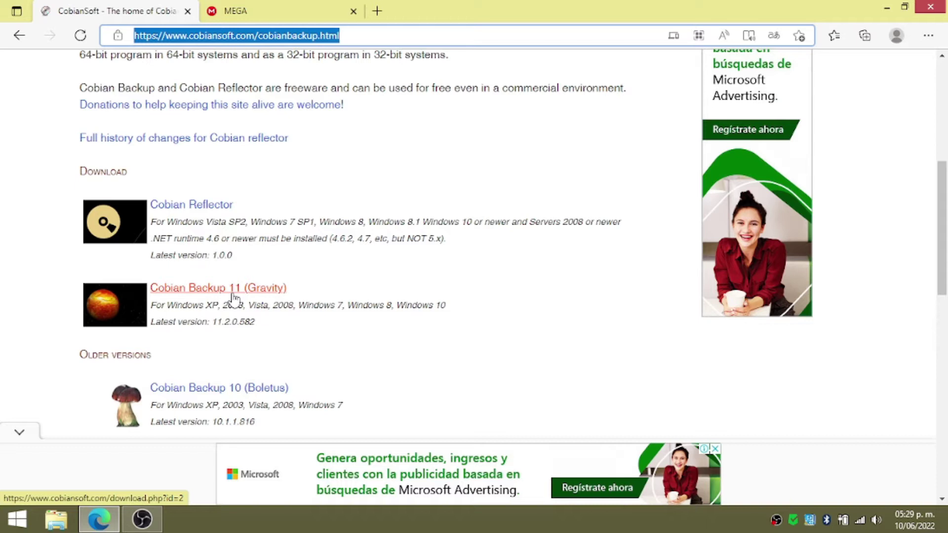
# Run the cbSetup installer from the Descargas folder
pyautogui.click(56, 518)
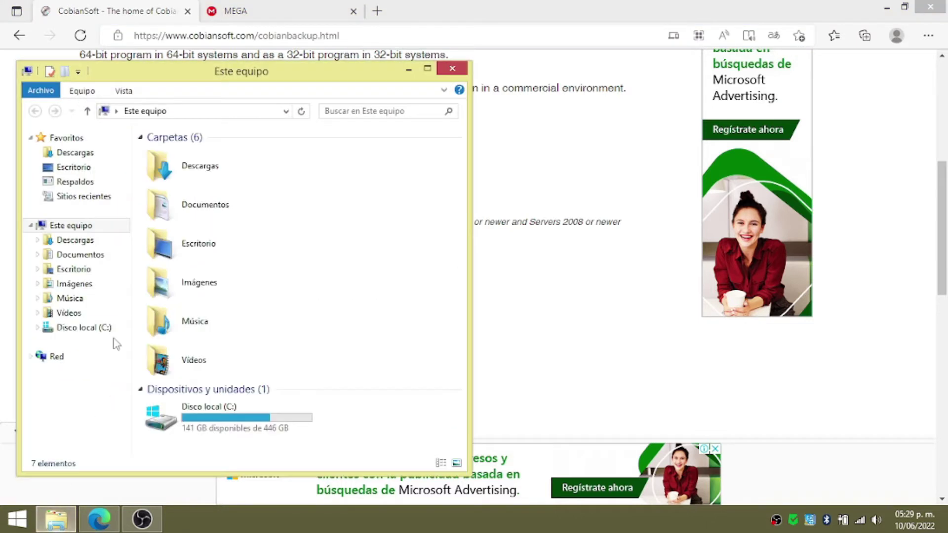
pyautogui.doubleClick(190, 175)
pyautogui.click(177, 157)
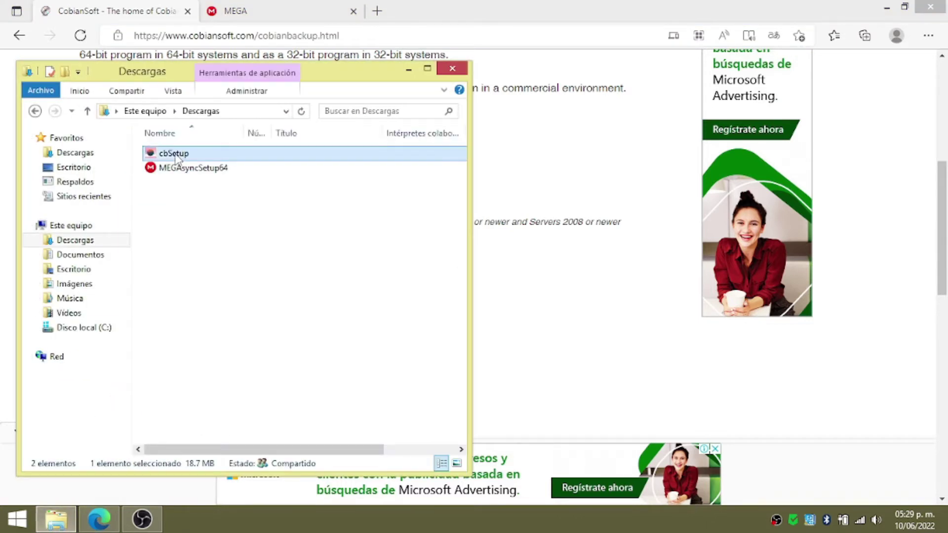
pyautogui.moveTo(330, 76); pyautogui.dragTo(653, 61)
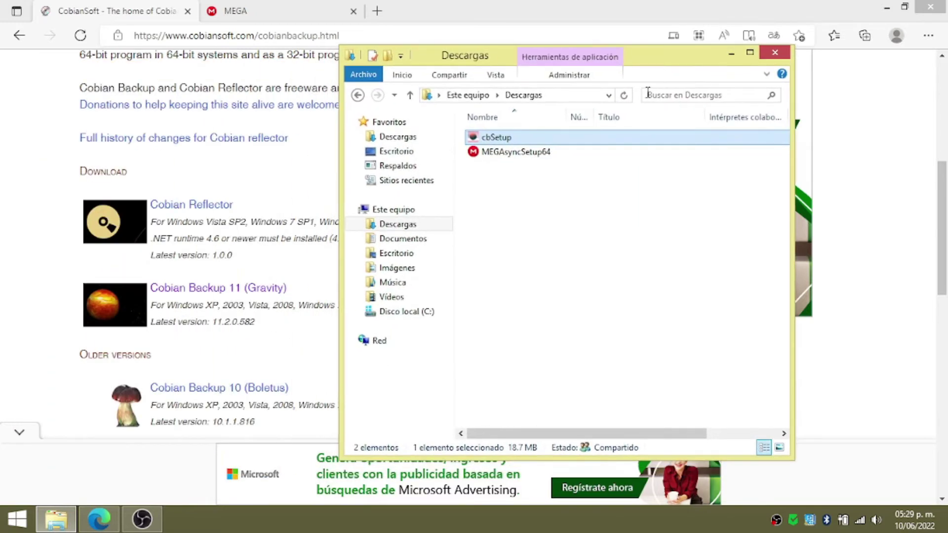
pyautogui.press('Return')
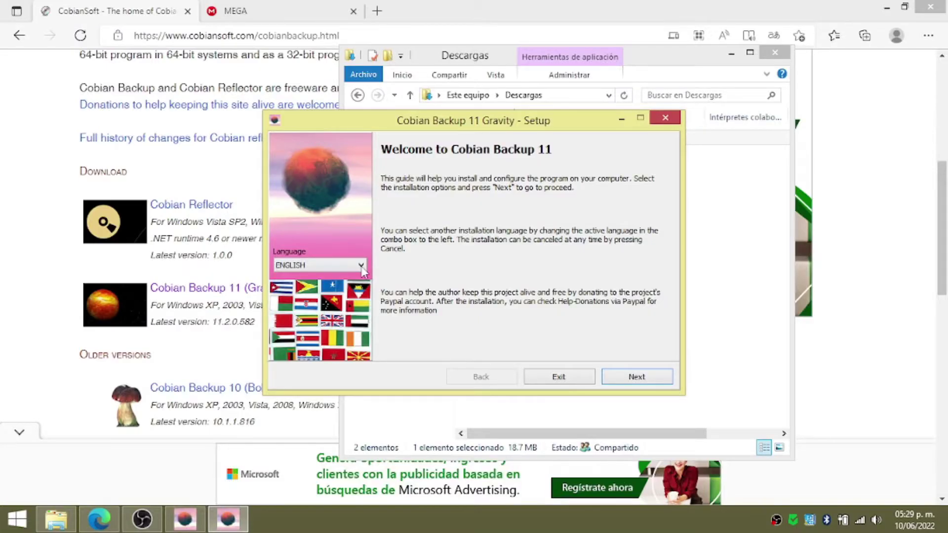
# Set the Cobian Backup 11 installer language to ESPANOL, accept the license conditions and continue to the installation type options
pyautogui.click(362, 267)
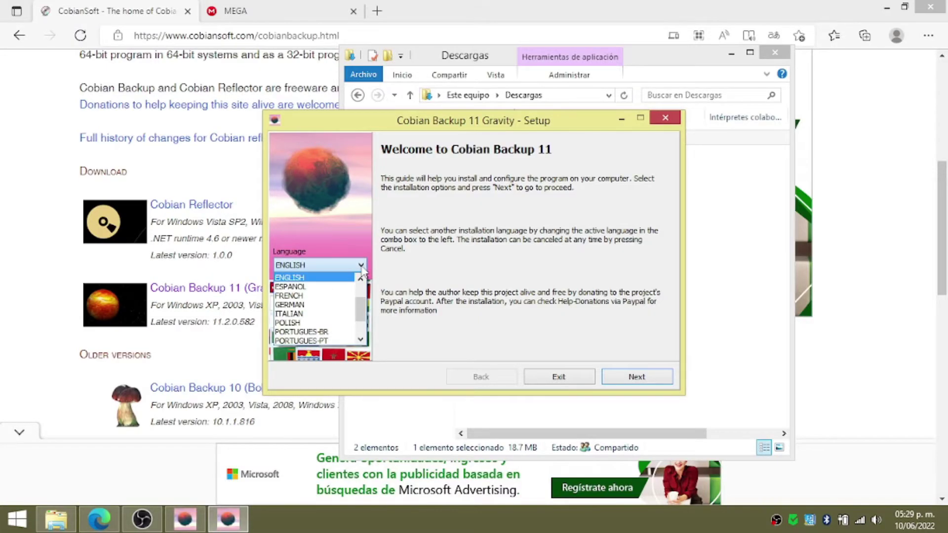
pyautogui.click(295, 287)
pyautogui.click(625, 377)
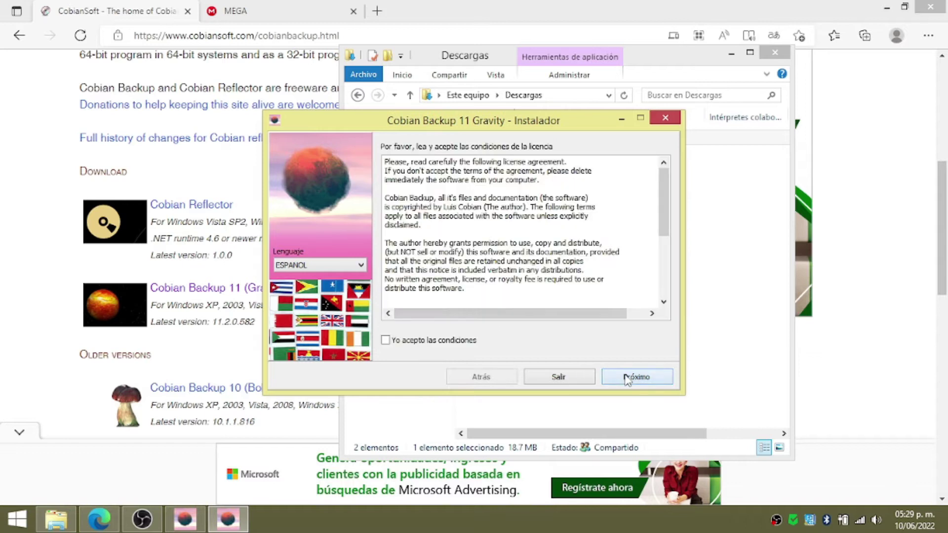
pyautogui.click(470, 342)
pyautogui.click(634, 377)
pyautogui.click(633, 377)
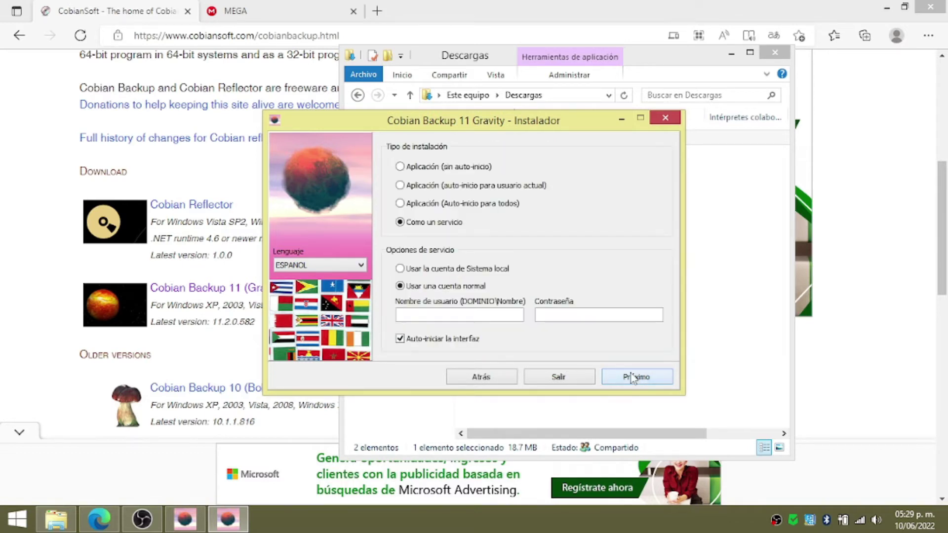
# Install Cobian Backup 11 as an application with auto-start for the current user and finish the installer
pyautogui.click(489, 189)
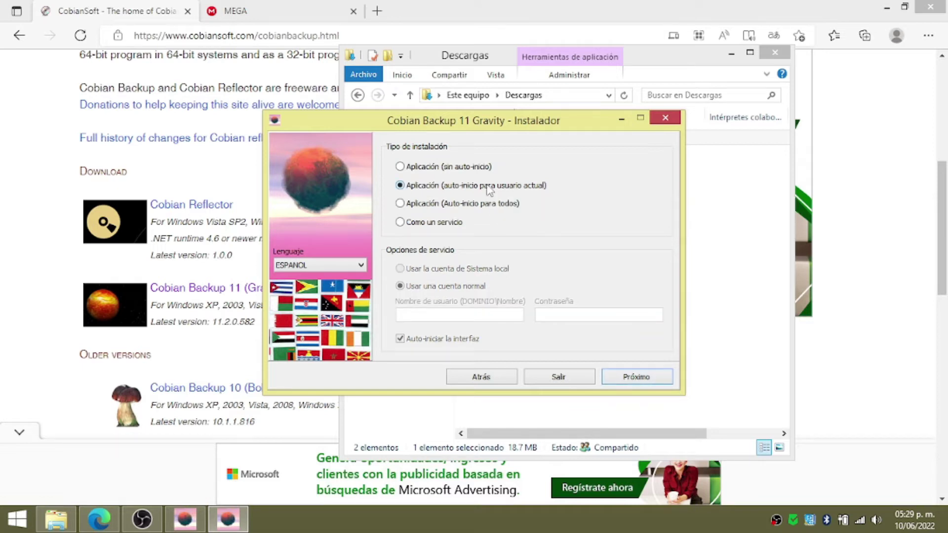
pyautogui.click(633, 380)
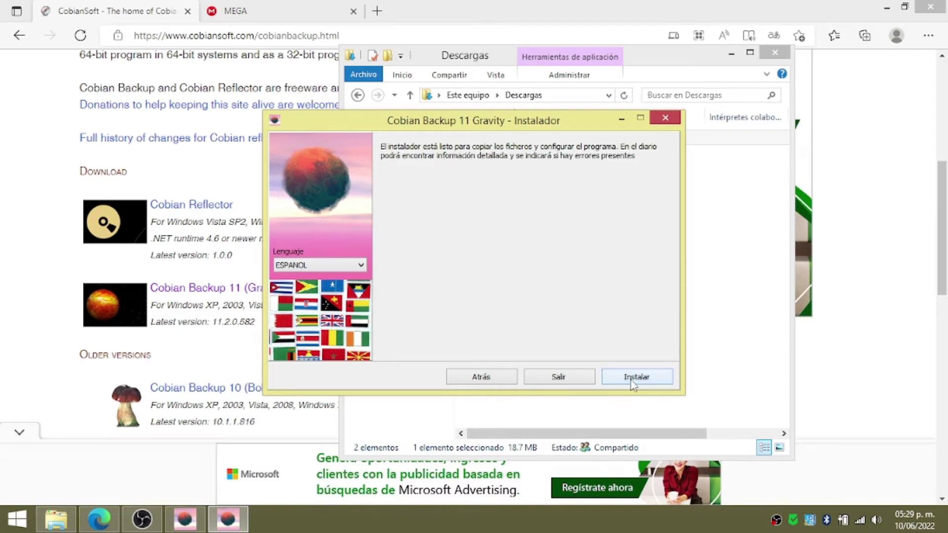
pyautogui.click(633, 380)
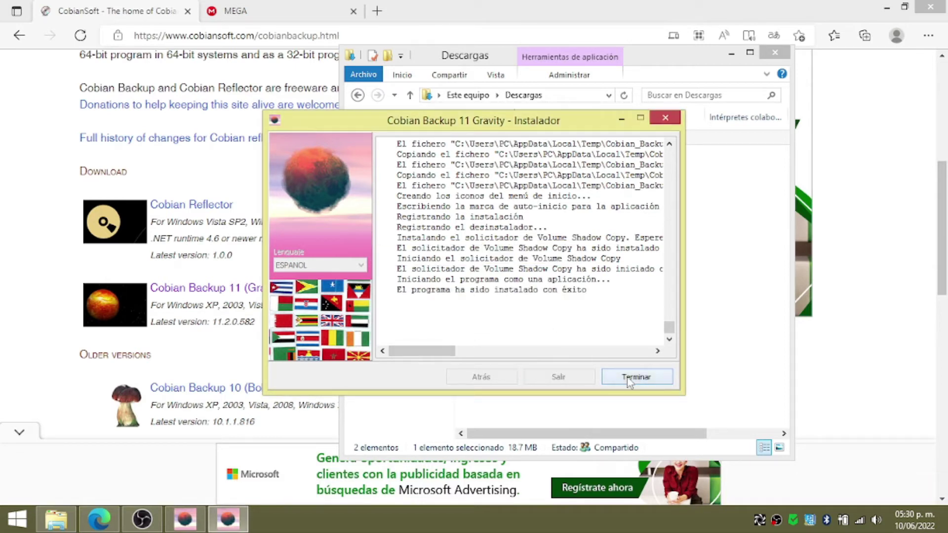
pyautogui.click(636, 377)
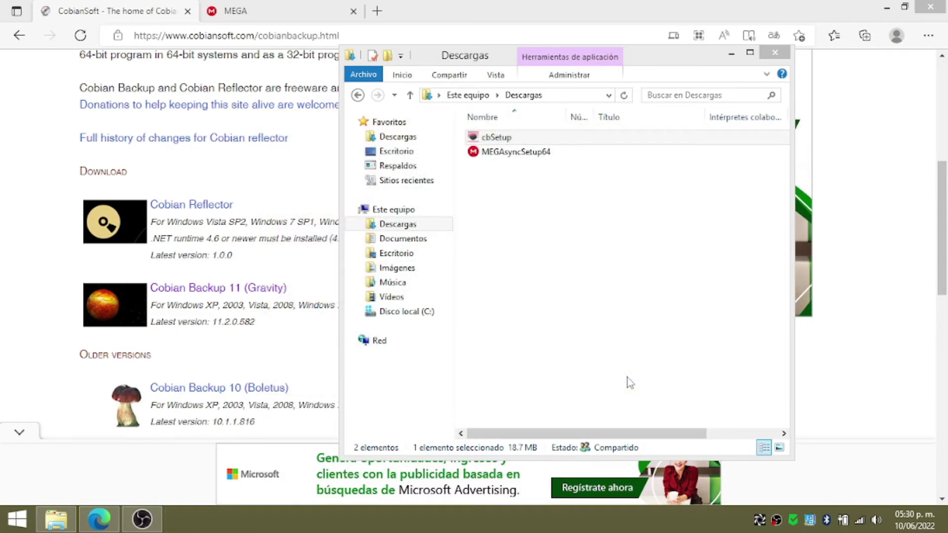
# Switch to the MEGA page and locate the MEGA desktop application among the offered platforms
pyautogui.click(249, 9)
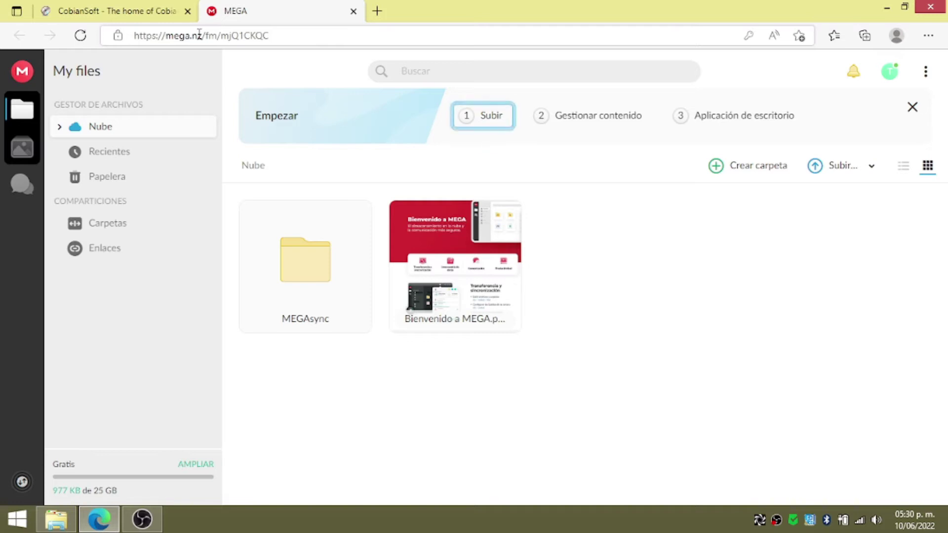
pyautogui.moveTo(199, 35); pyautogui.dragTo(134, 35)
pyautogui.click(109, 14)
pyautogui.click(267, 13)
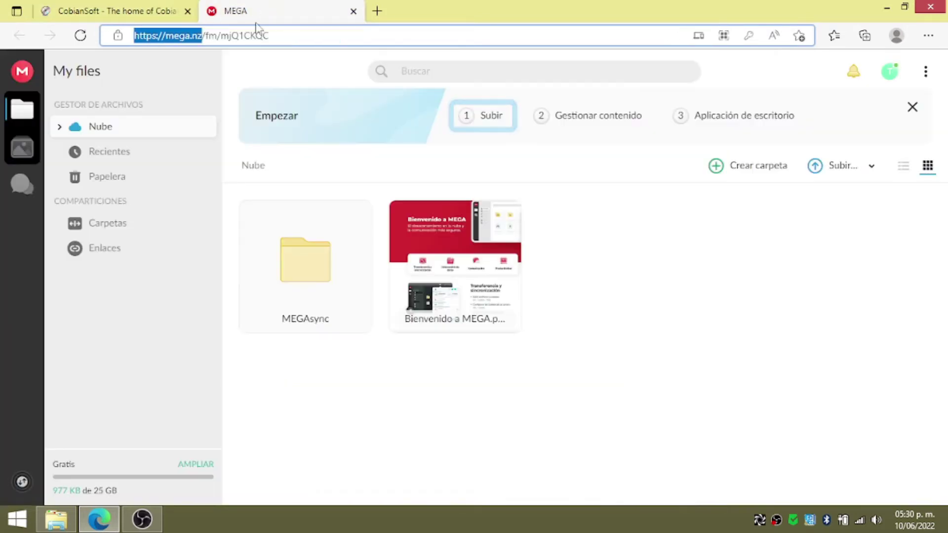
pyautogui.click(686, 378)
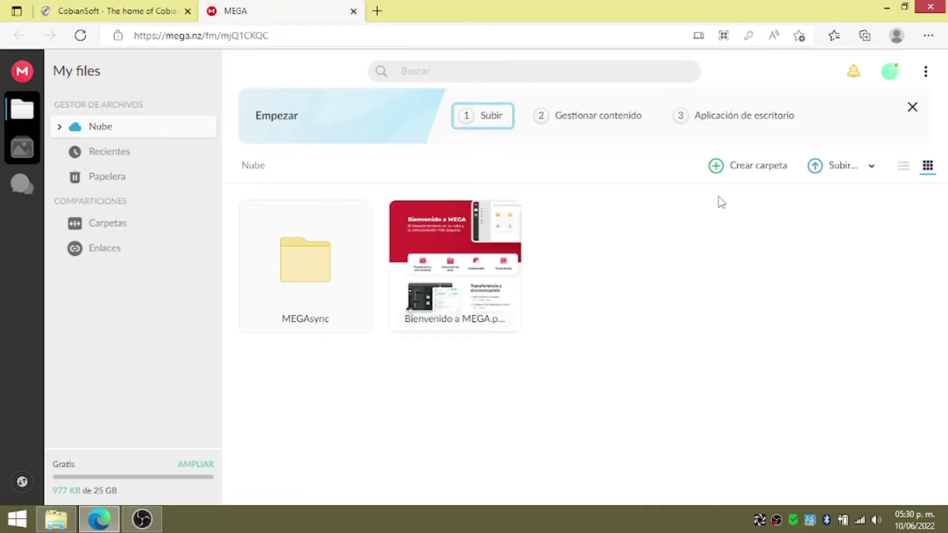
pyautogui.click(229, 38)
pyautogui.click(698, 296)
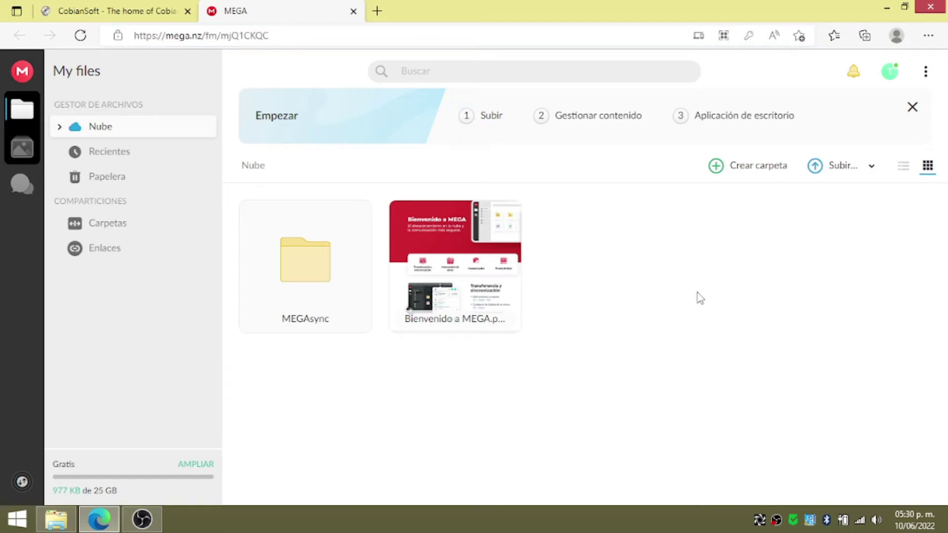
pyautogui.click(924, 74)
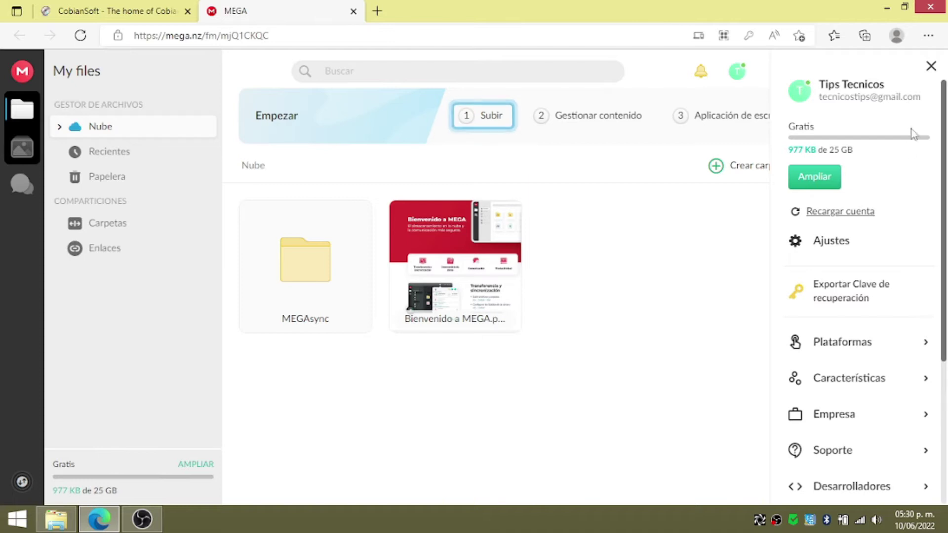
pyautogui.click(877, 345)
pyautogui.scroll(-3, 878, 350)
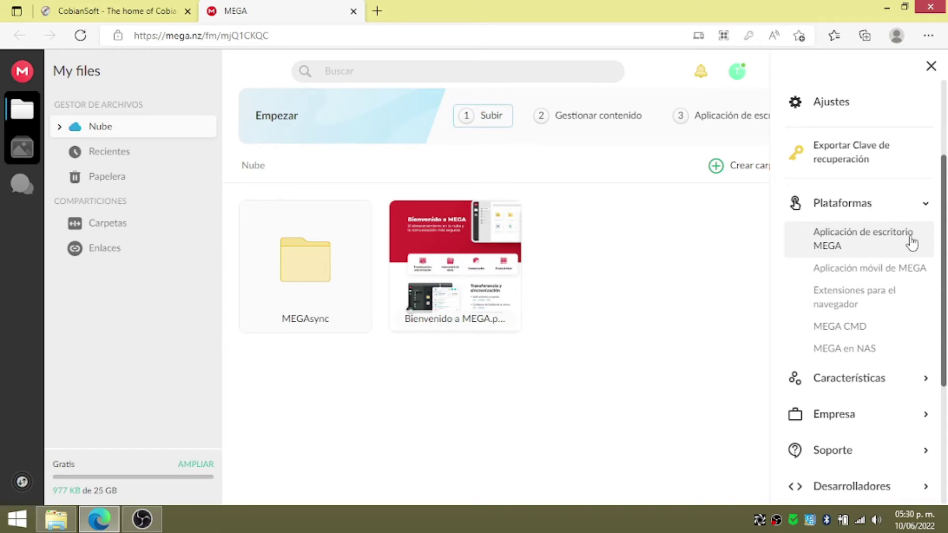
# Run the MEGAsyncSetup64 installer from the Descargas folder
pyautogui.click(56, 518)
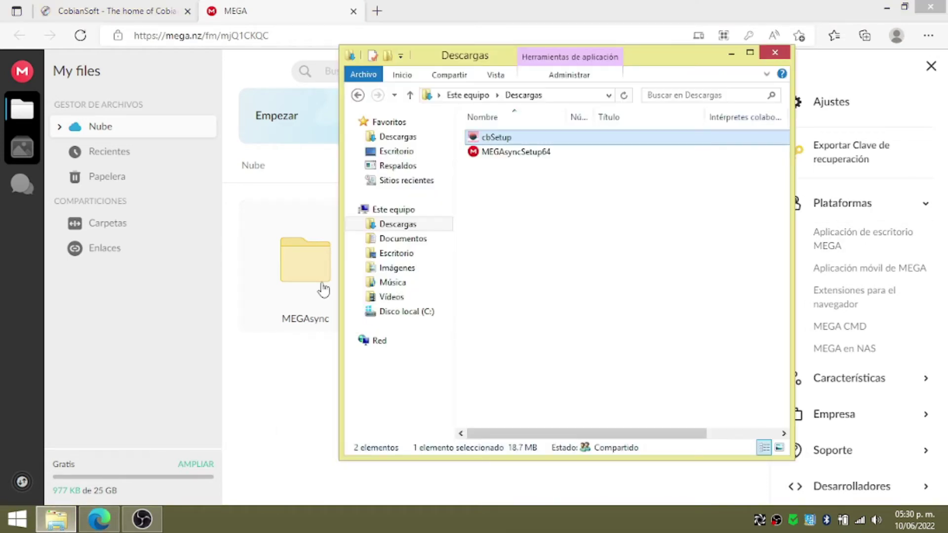
pyautogui.click(519, 158)
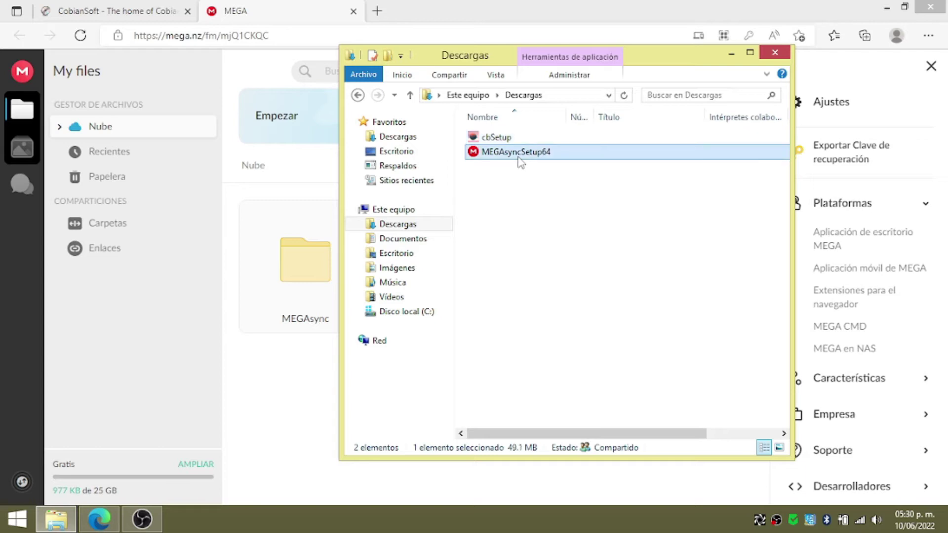
pyautogui.doubleClick(518, 161)
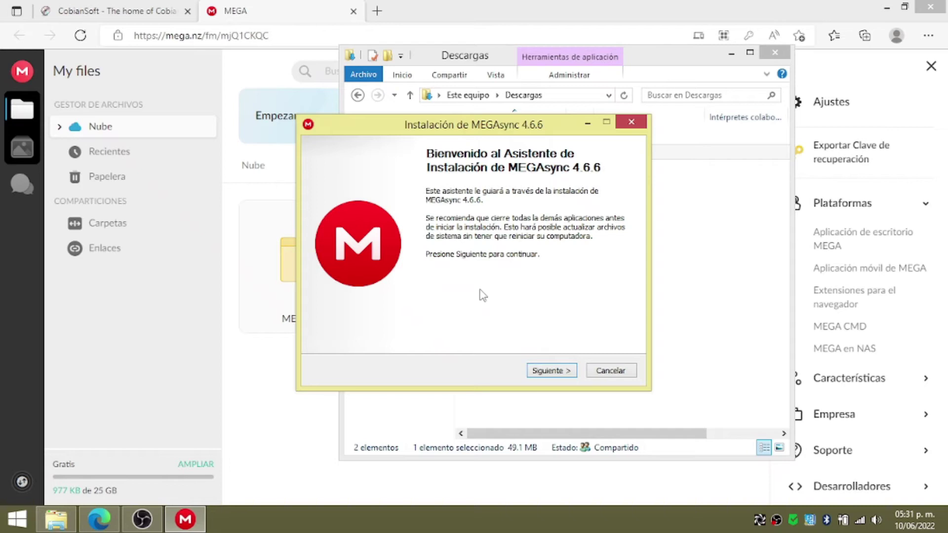
# Accept the license, install MEGAsync 4.6.6 only for the current user in the MEGAsync Start menu folder, and launch it on finishing
pyautogui.click(554, 375)
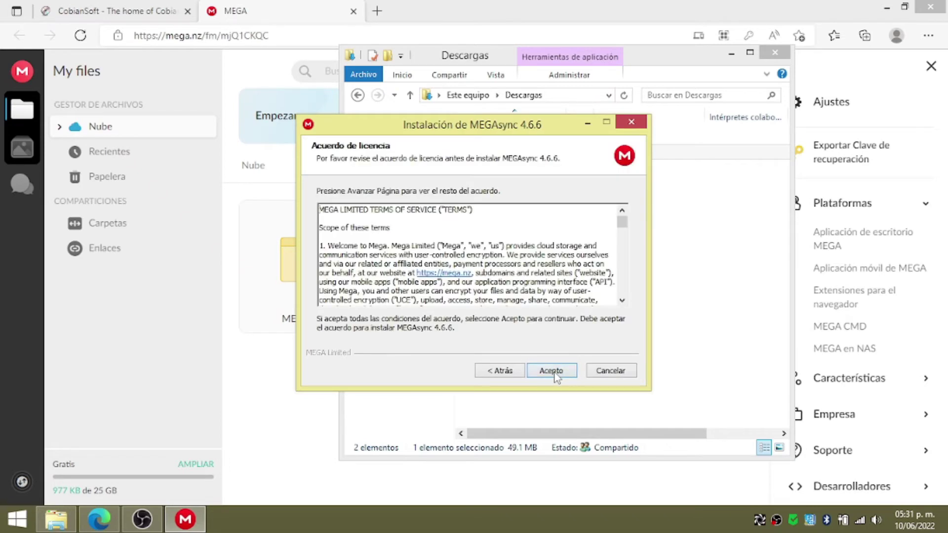
pyautogui.click(551, 371)
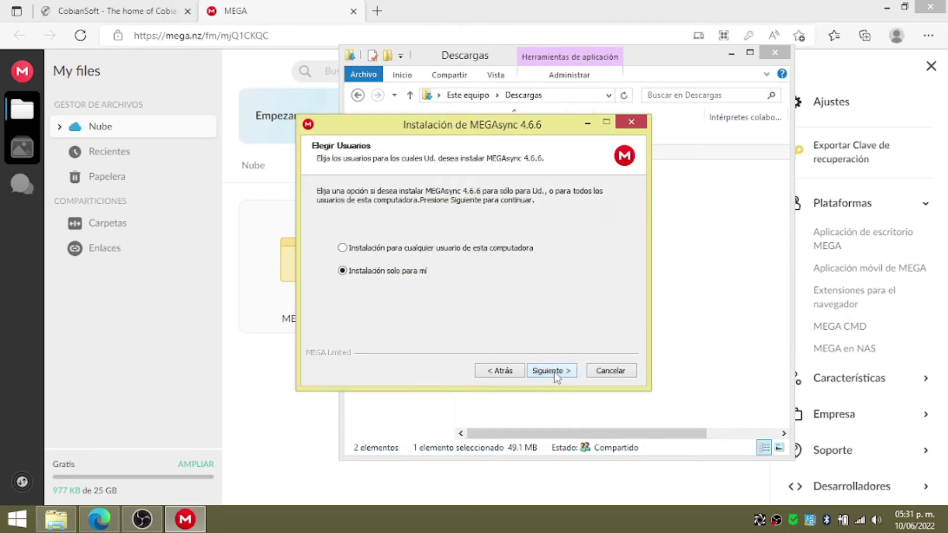
pyautogui.click(554, 373)
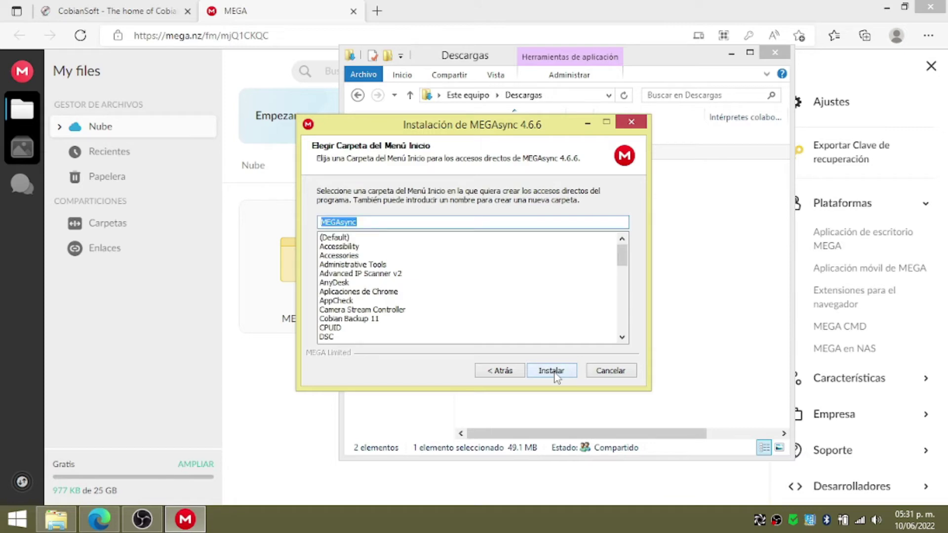
pyautogui.click(553, 373)
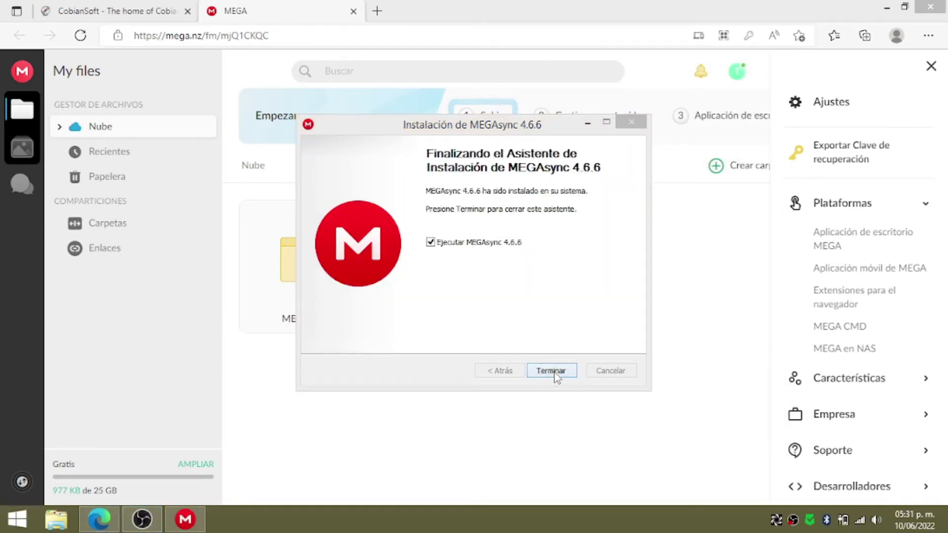
pyautogui.click(553, 371)
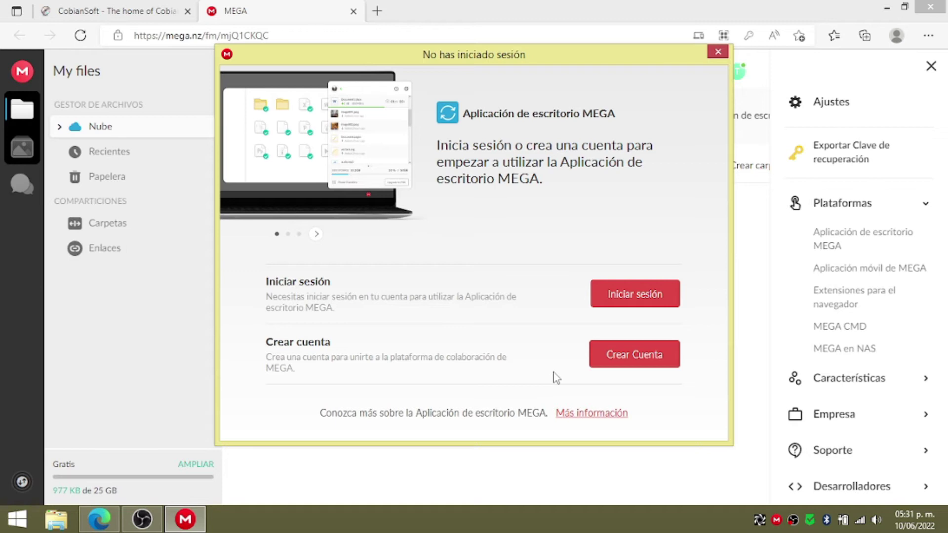
# Sign in to the MEGA desktop app with the account e-mail and password
pyautogui.click(622, 303)
pyautogui.click(763, 403)
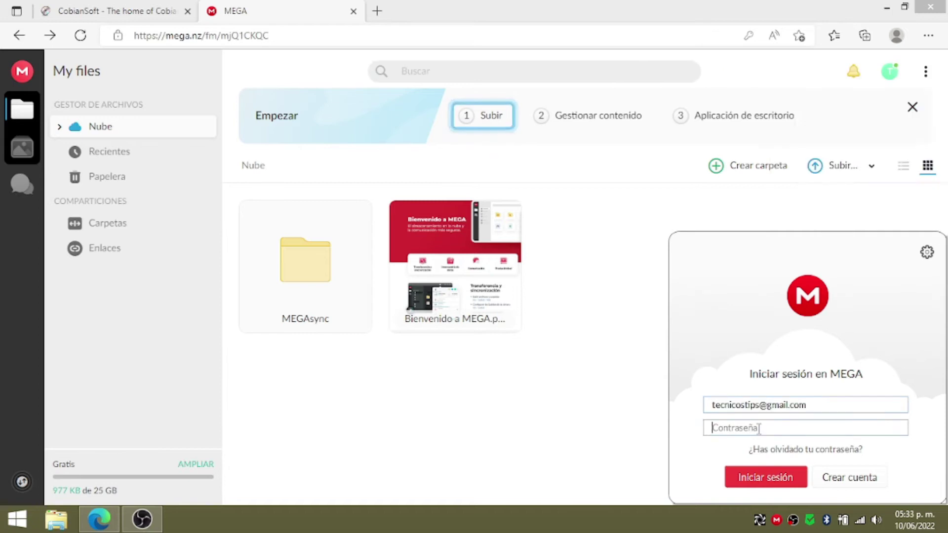
pyautogui.hotkey('ctrl', 'v')
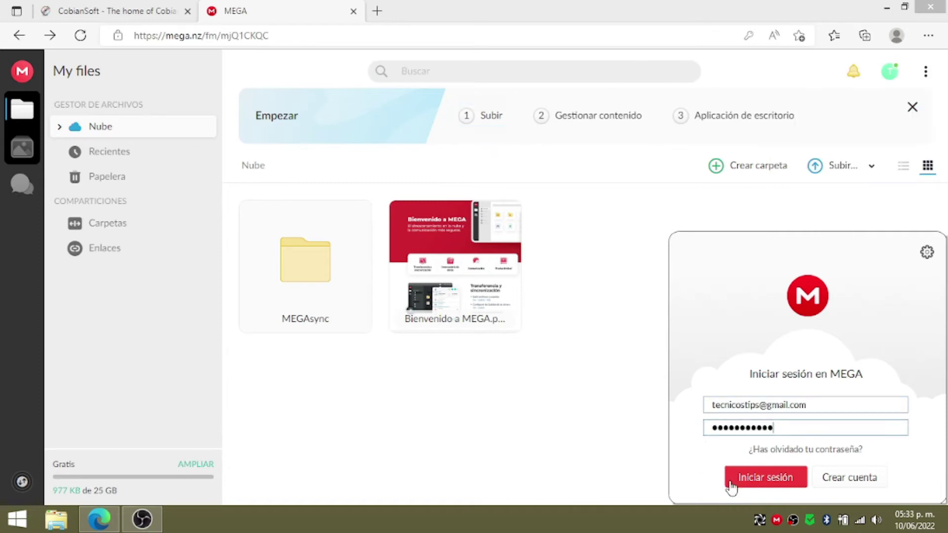
pyautogui.click(750, 483)
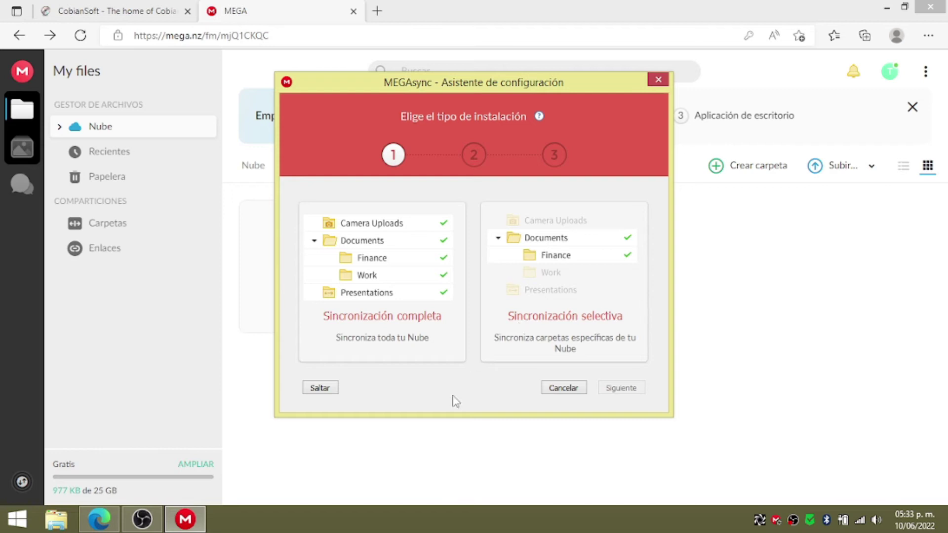
# Set up selective synchronization between the local folder C:\Users\PC\Documents\MEGAsync and the MEGA folder /MEGAsync
pyautogui.click(521, 295)
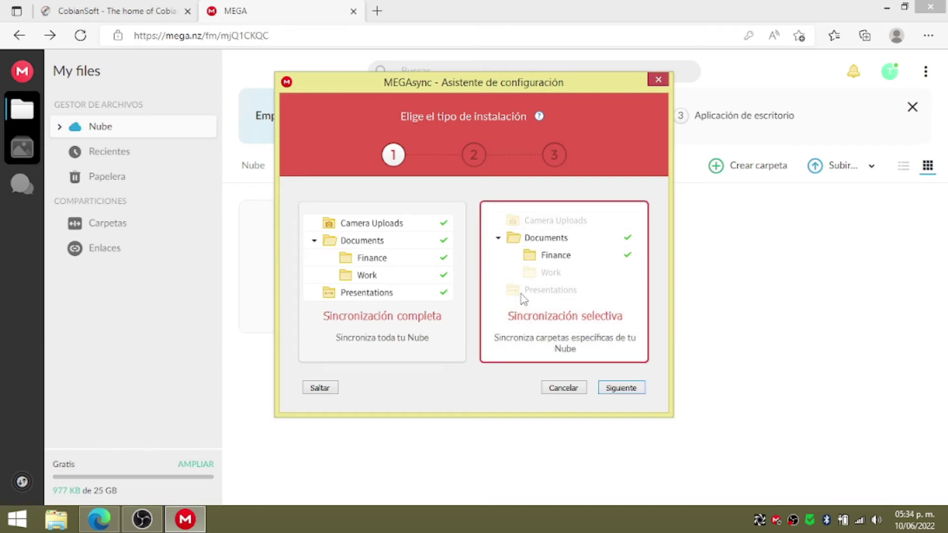
pyautogui.click(424, 296)
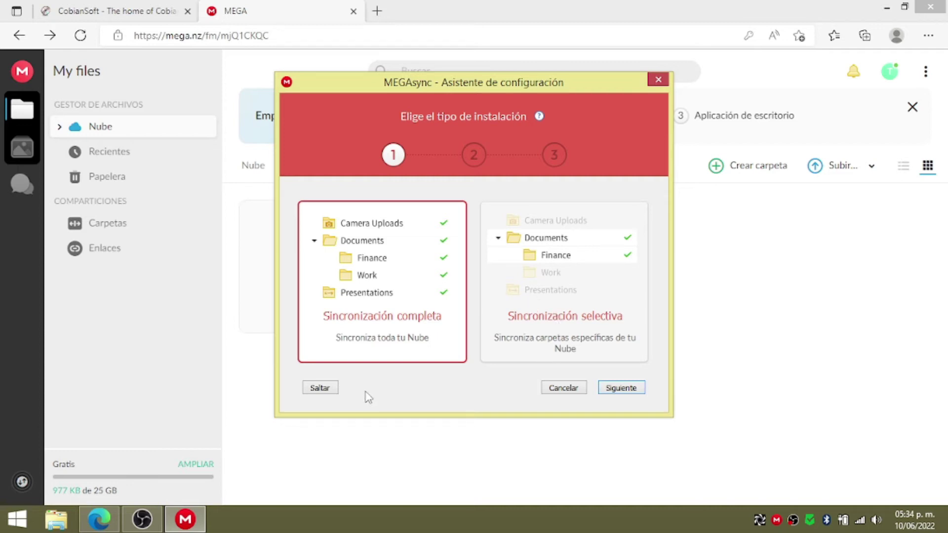
pyautogui.click(528, 290)
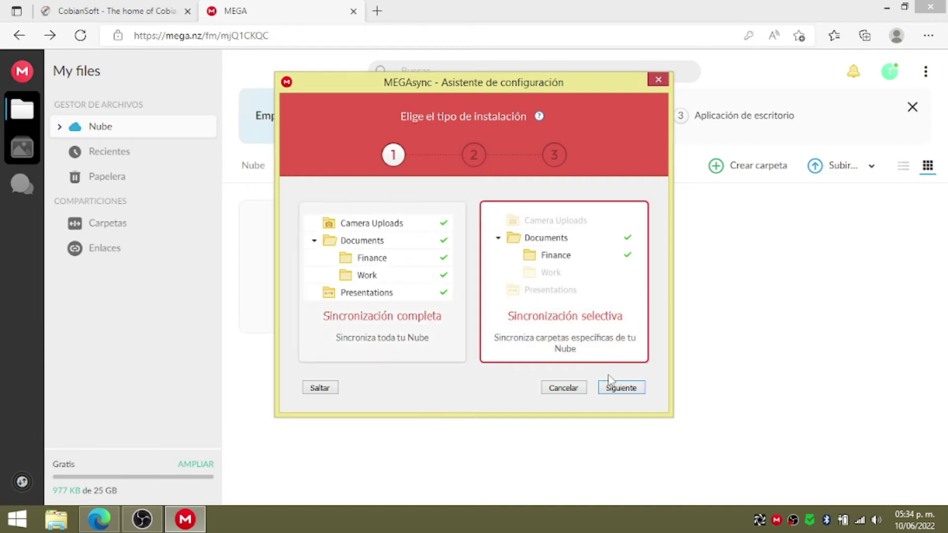
pyautogui.click(621, 388)
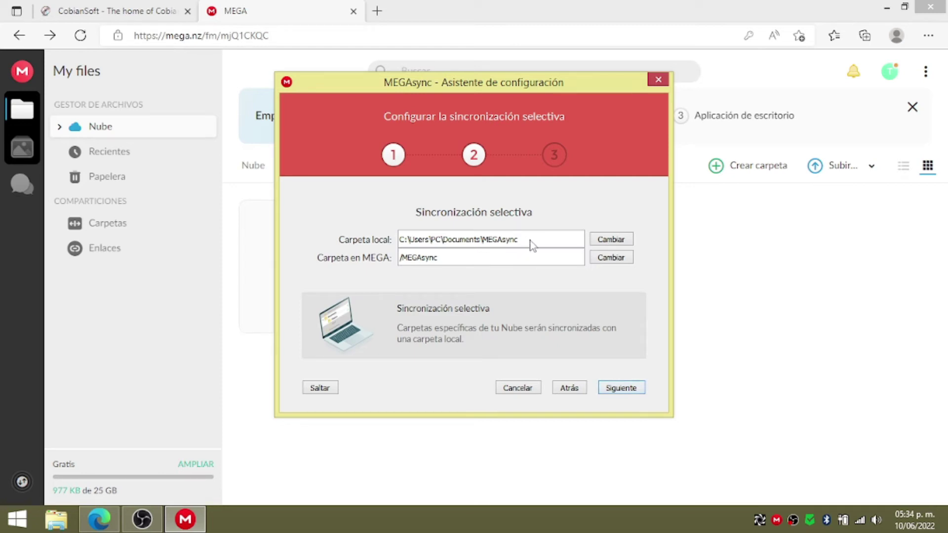
pyautogui.click(607, 389)
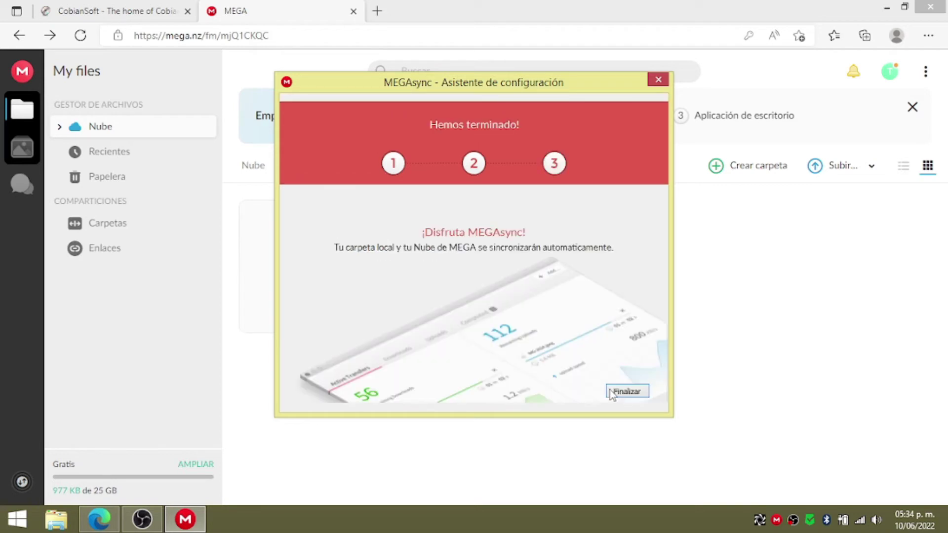
# Finish the MEGAsync setup wizard, then switch to Cobian Backup 11 and open its main window
pyautogui.click(626, 390)
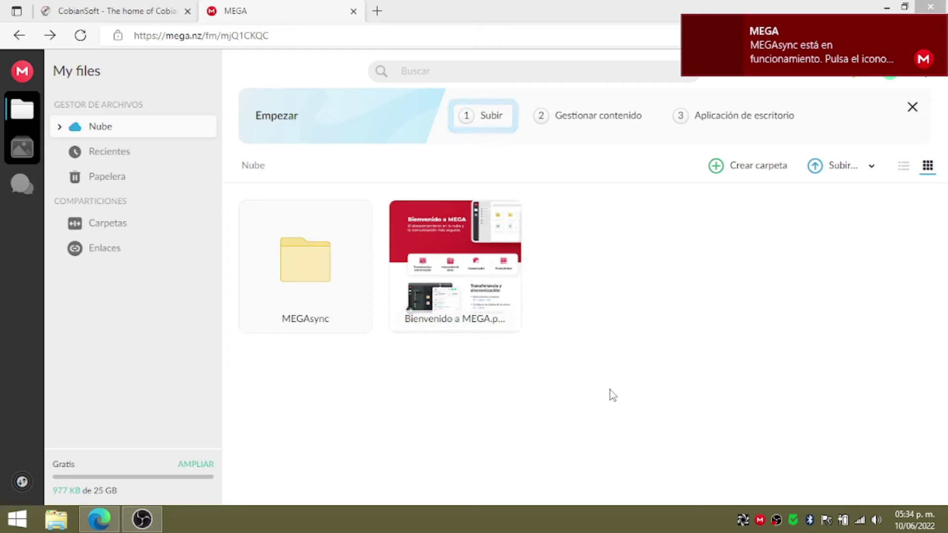
pyautogui.click(886, 7)
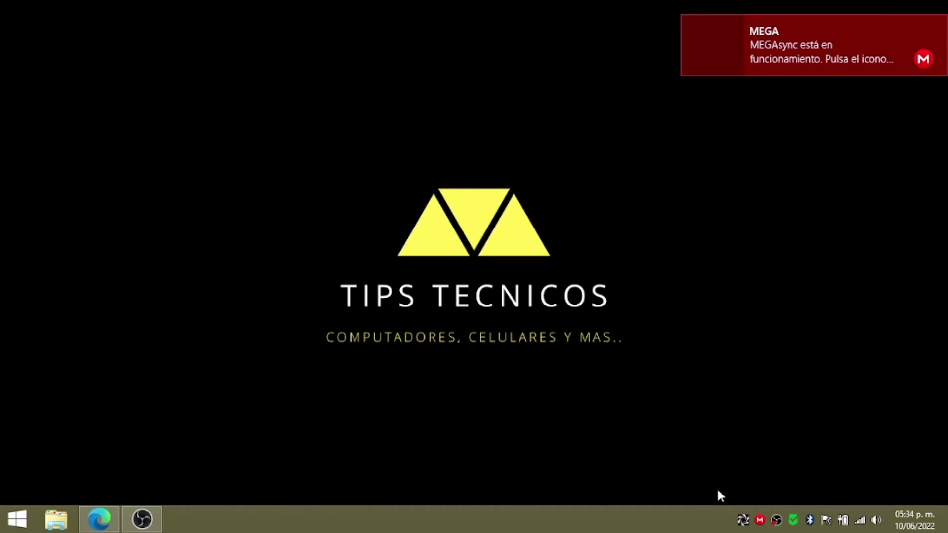
pyautogui.rightClick(742, 520)
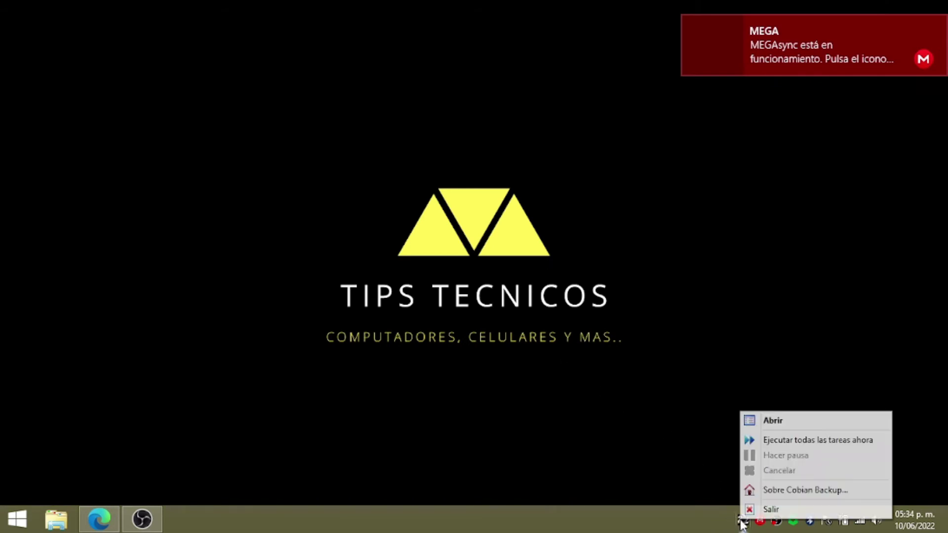
pyautogui.click(765, 422)
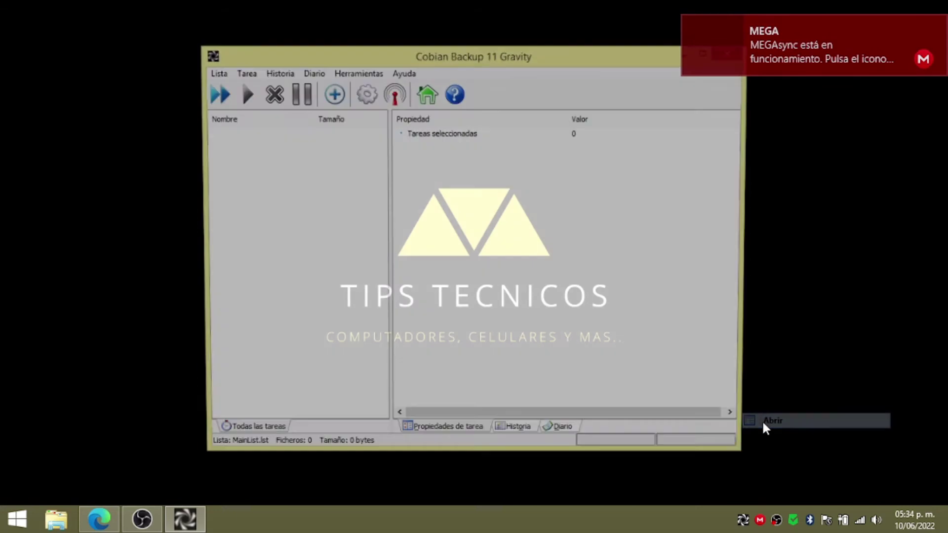
# Create a new backup task named Respaldos
pyautogui.rightClick(293, 243)
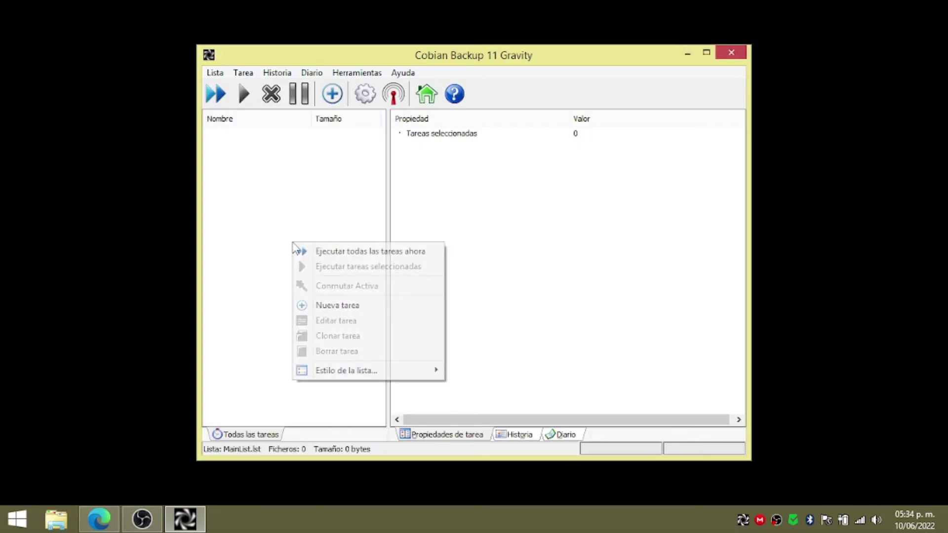
pyautogui.click(335, 306)
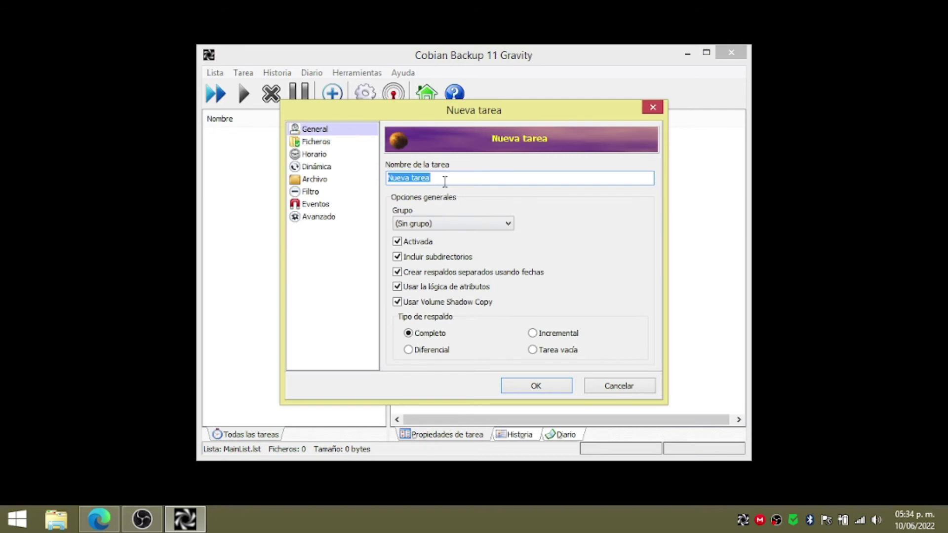
pyautogui.write('Respaldos')
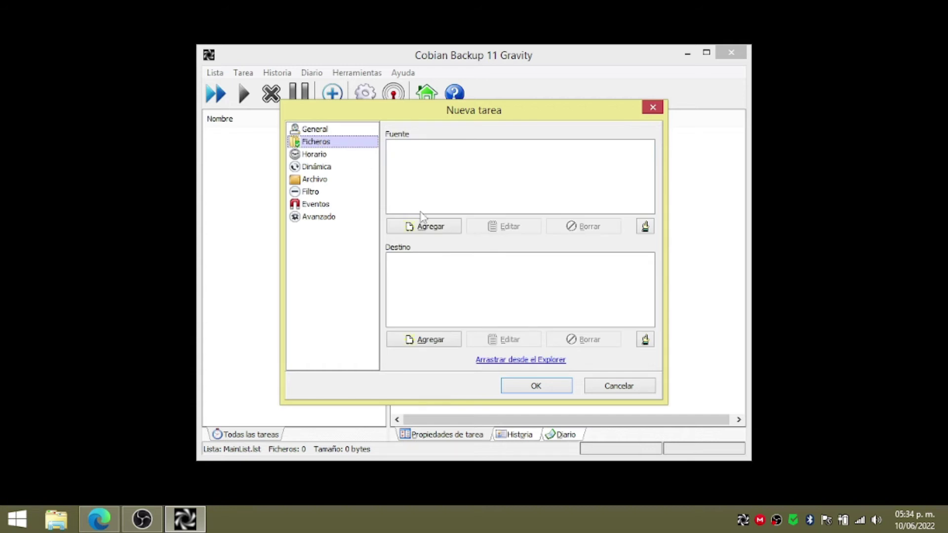
# In File Explorer, create a folder named Documentos Respaldos in Escritorio
pyautogui.click(68, 518)
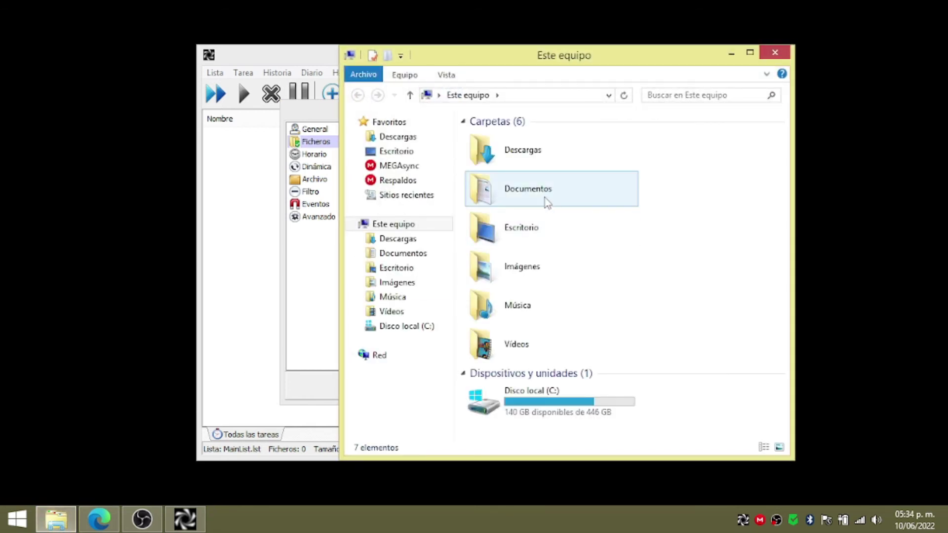
pyautogui.doubleClick(547, 202)
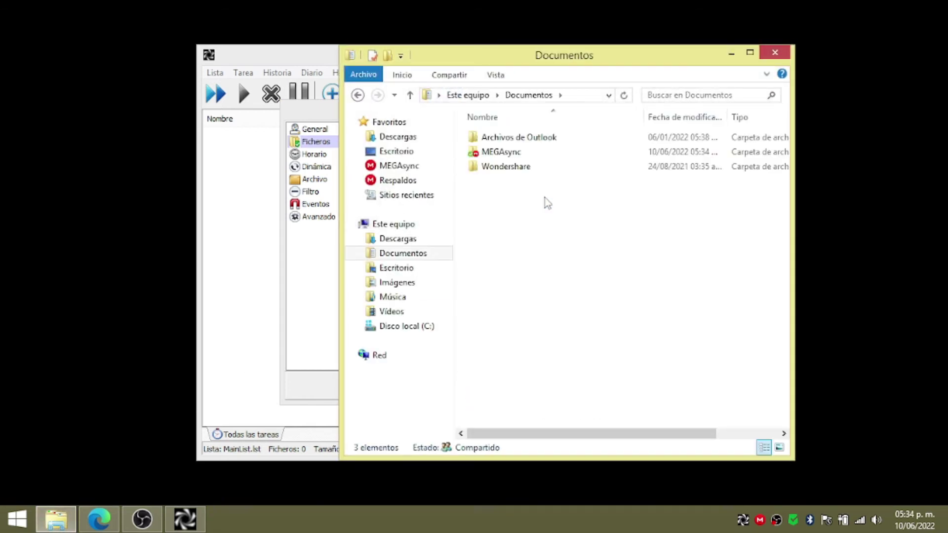
pyautogui.rightClick(543, 197)
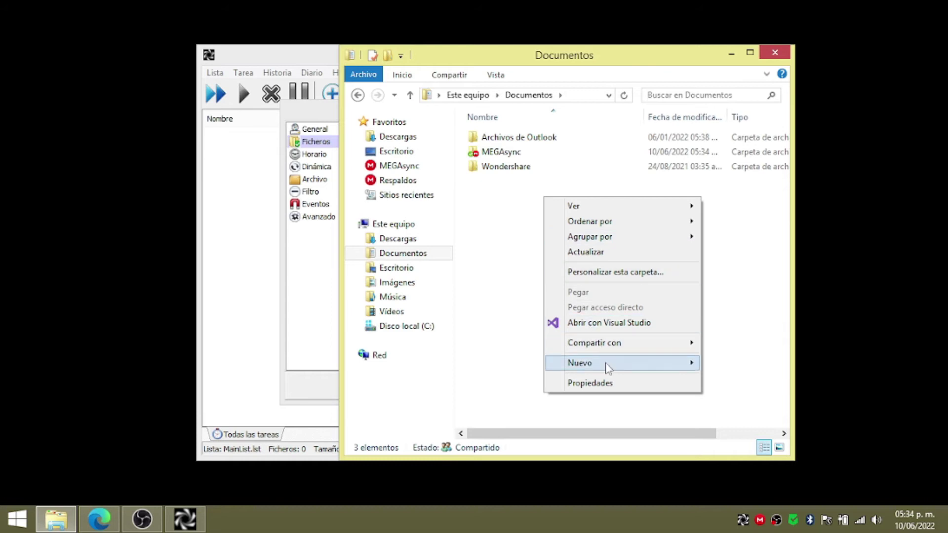
pyautogui.moveTo(607, 366)
pyautogui.click(397, 272)
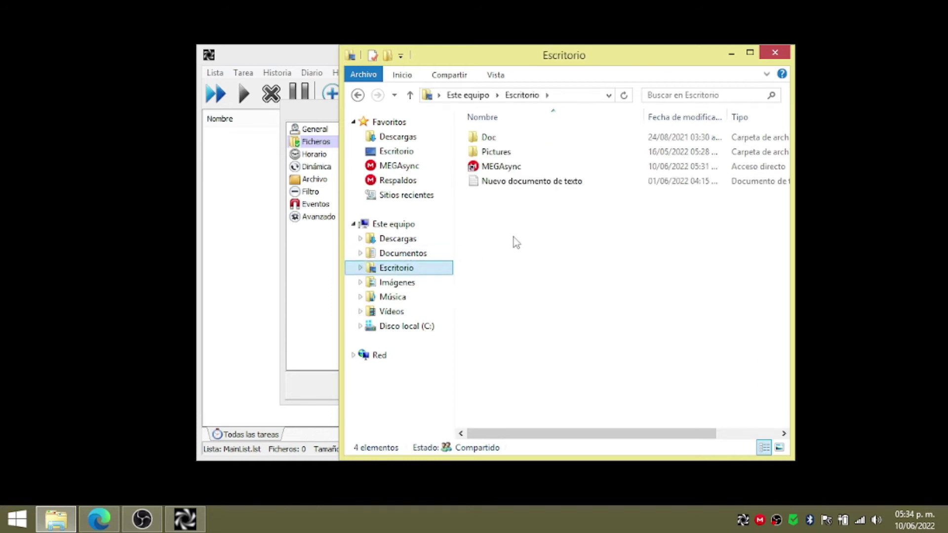
pyautogui.rightClick(525, 229)
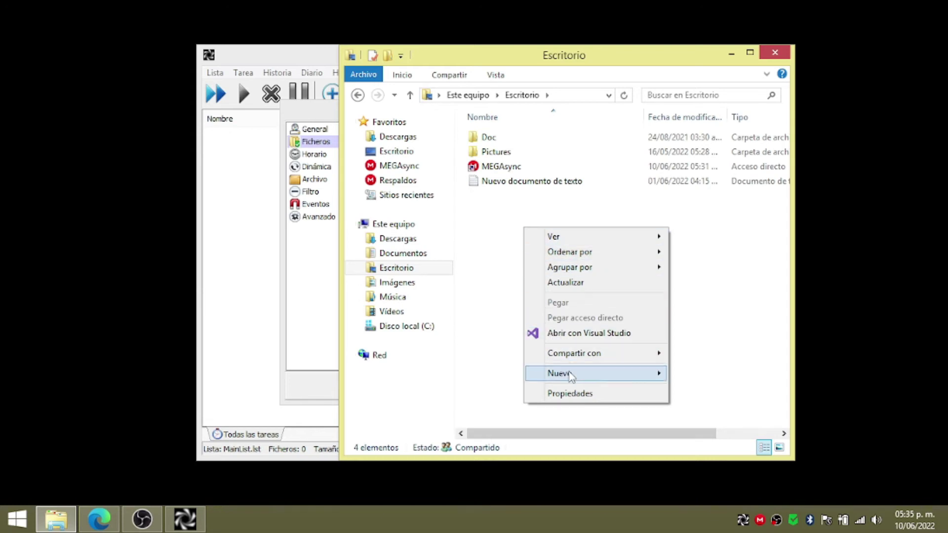
pyautogui.moveTo(615, 376)
pyautogui.click(706, 200)
pyautogui.write('D')
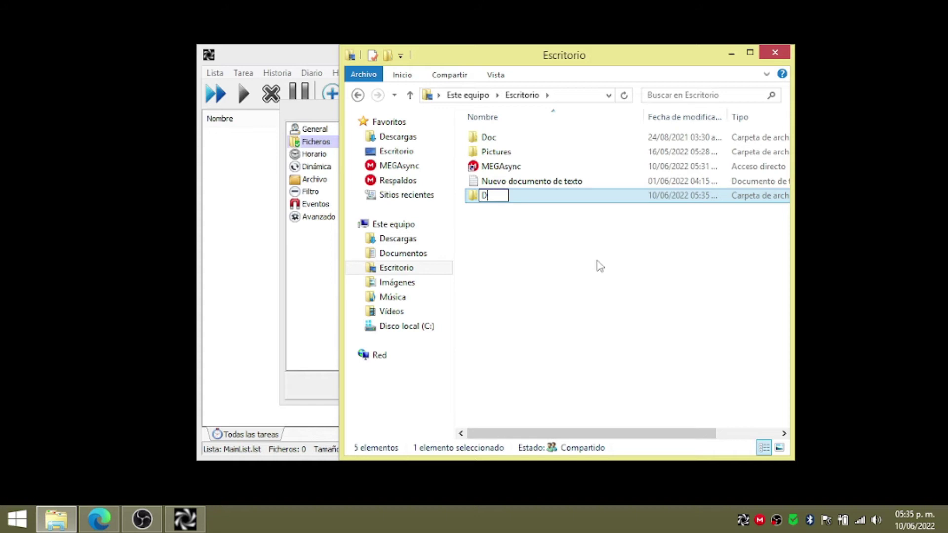
pyautogui.write('ocumentos')
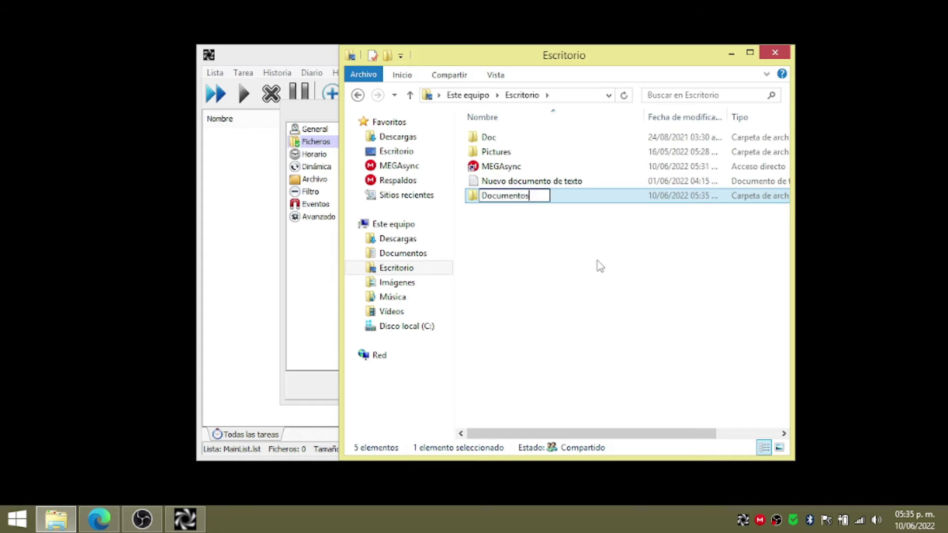
pyautogui.write(' Respaldos')
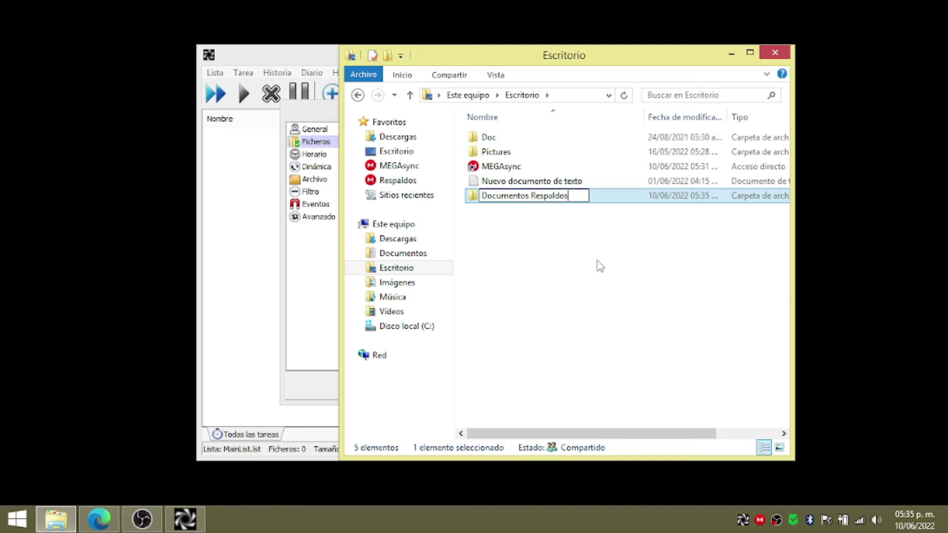
pyautogui.press('Return')
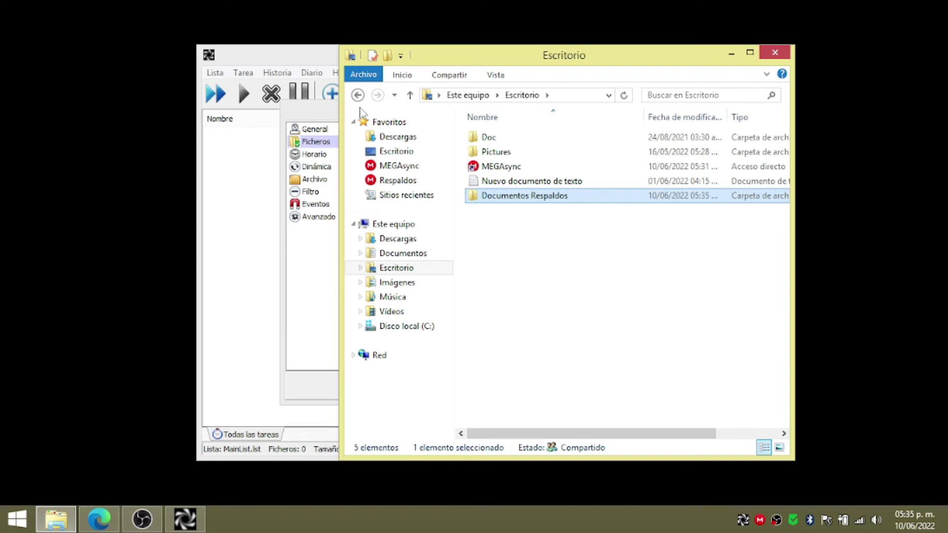
# Create a new Microsoft Excel spreadsheet with its default name inside the Documentos Respaldos folder
pyautogui.doubleClick(535, 196)
pyautogui.rightClick(534, 200)
pyautogui.moveTo(571, 384)
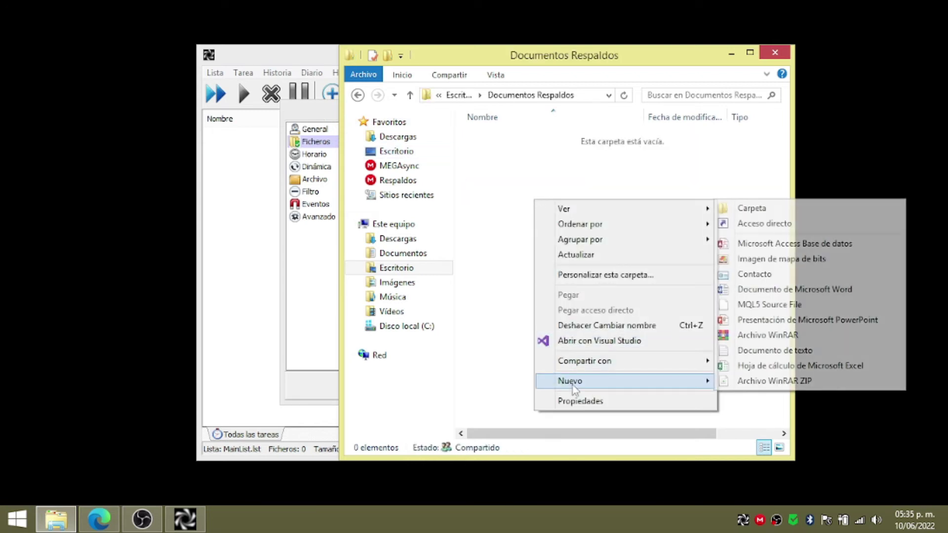
pyautogui.click(753, 364)
pyautogui.click(573, 289)
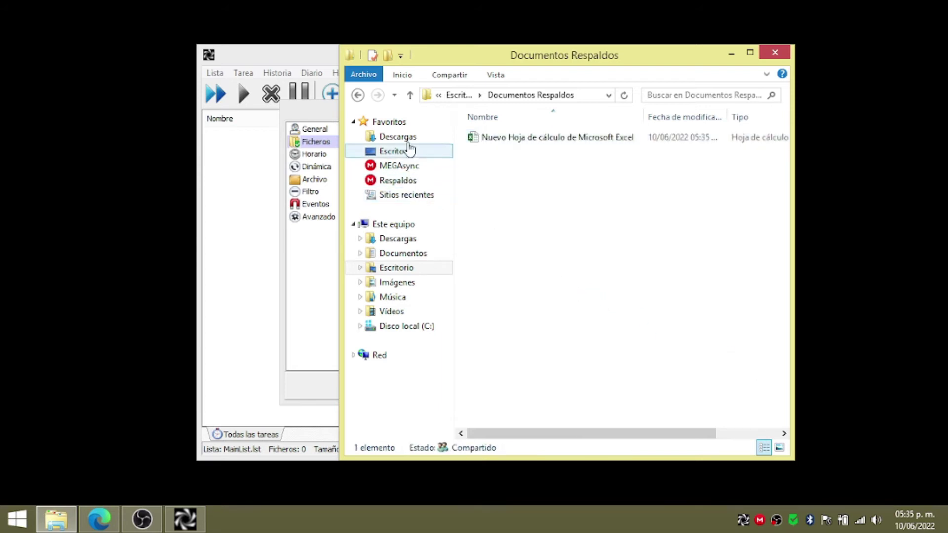
# Back in the Cobian Backup task, add the desktop folder Documentos Respaldos as the backup source
pyautogui.click(317, 271)
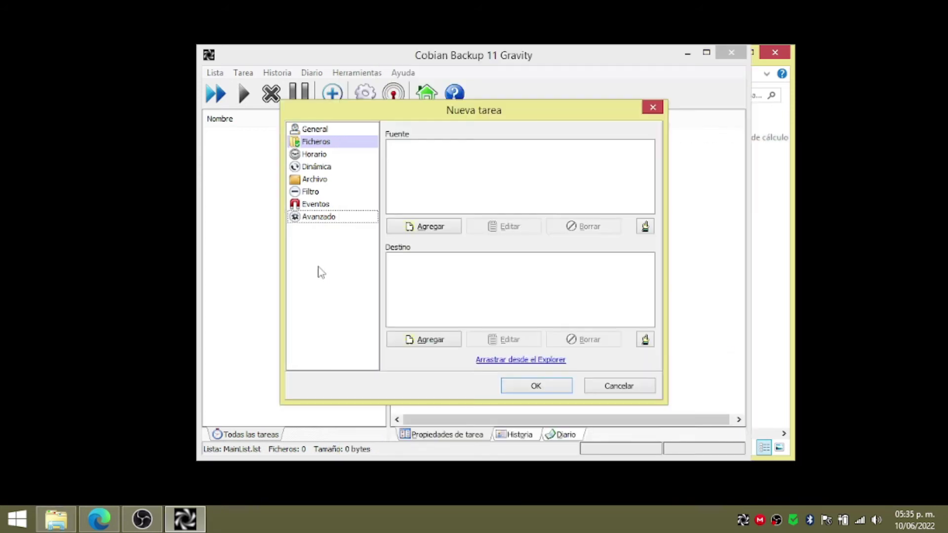
pyautogui.click(439, 229)
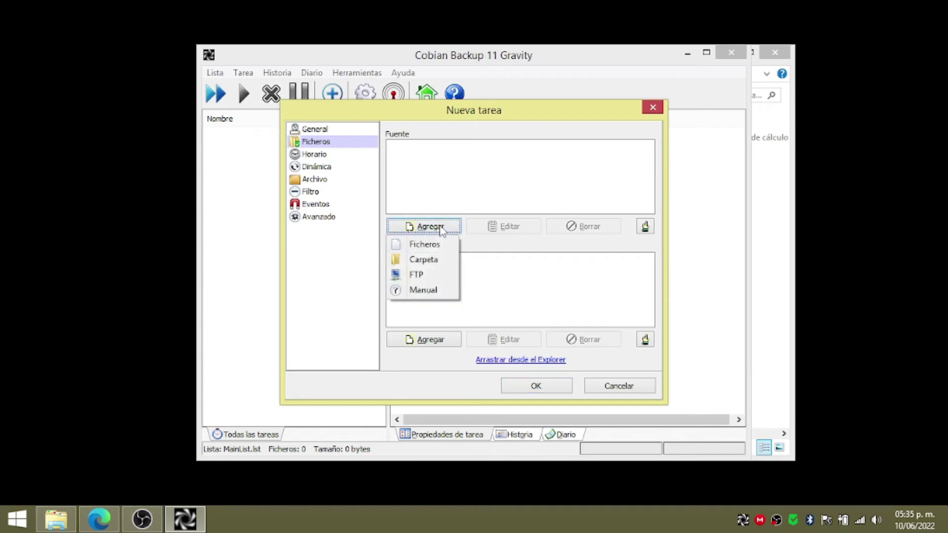
pyautogui.click(425, 260)
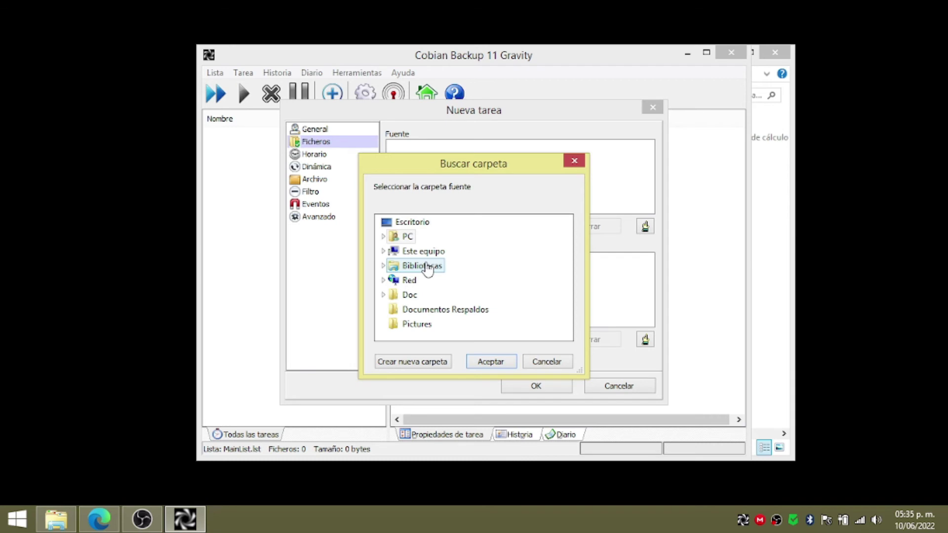
pyautogui.click(383, 237)
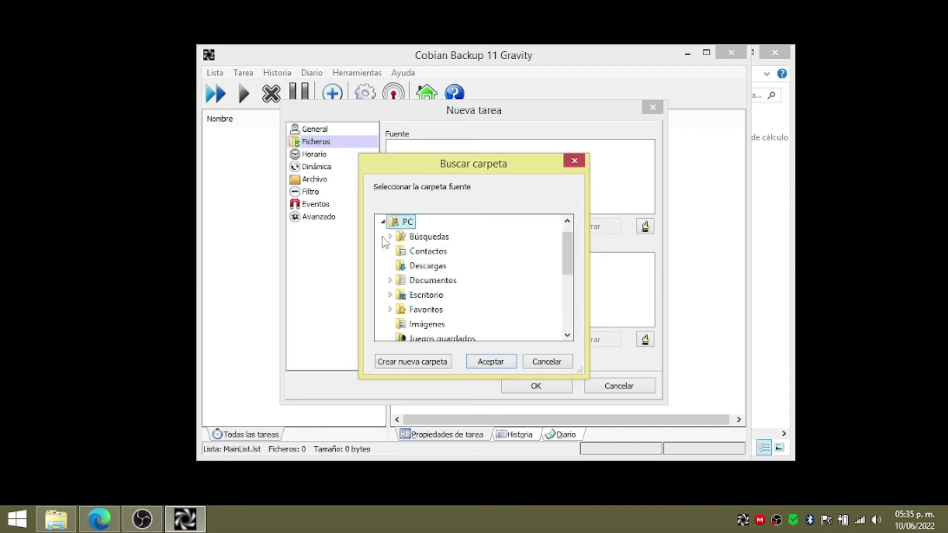
pyautogui.click(390, 296)
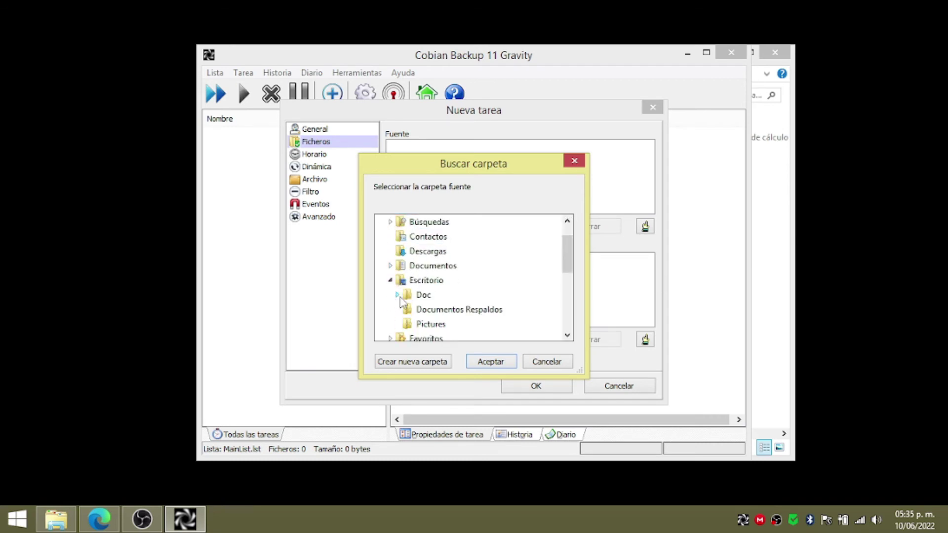
pyautogui.click(456, 310)
pyautogui.click(490, 361)
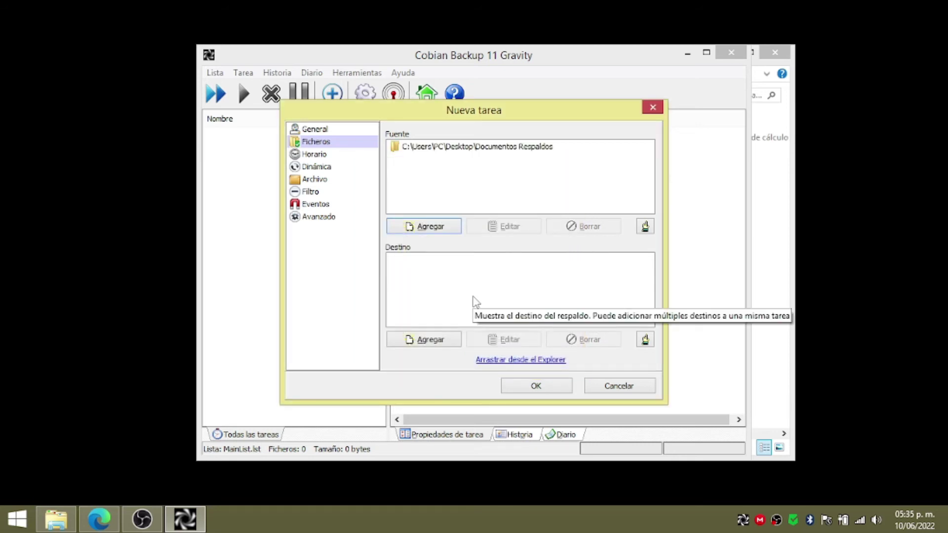
# Add the MEGAsync folder inside the PC user's Documentos as the backup destination
pyautogui.click(412, 340)
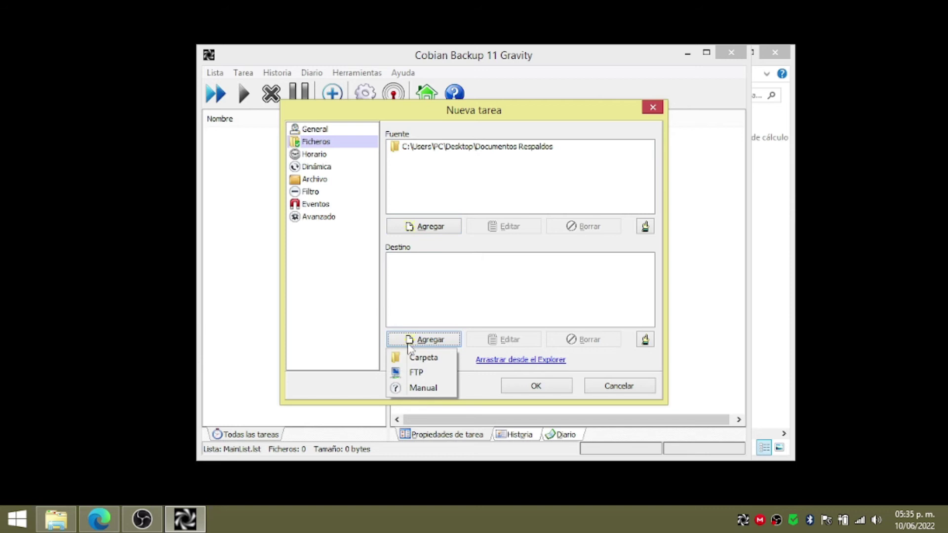
pyautogui.click(416, 359)
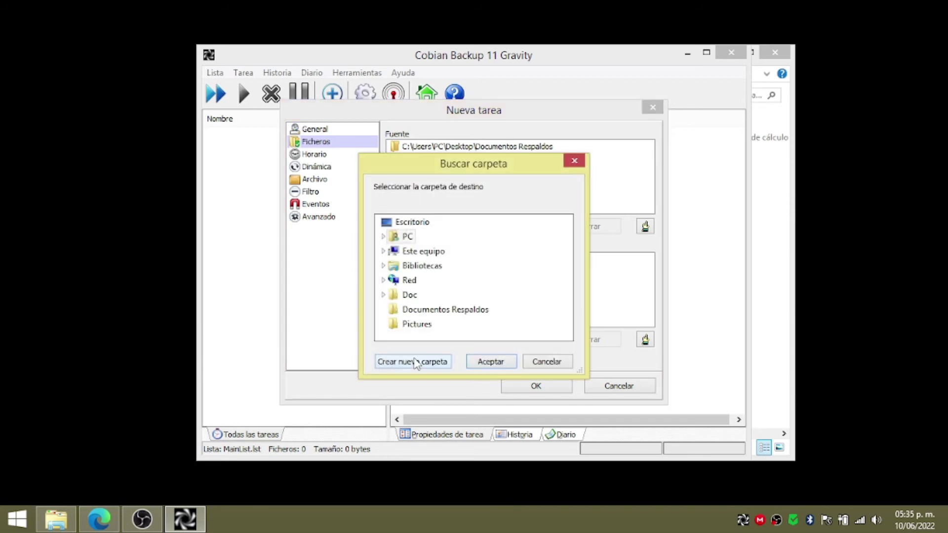
pyautogui.click(384, 238)
pyautogui.click(391, 281)
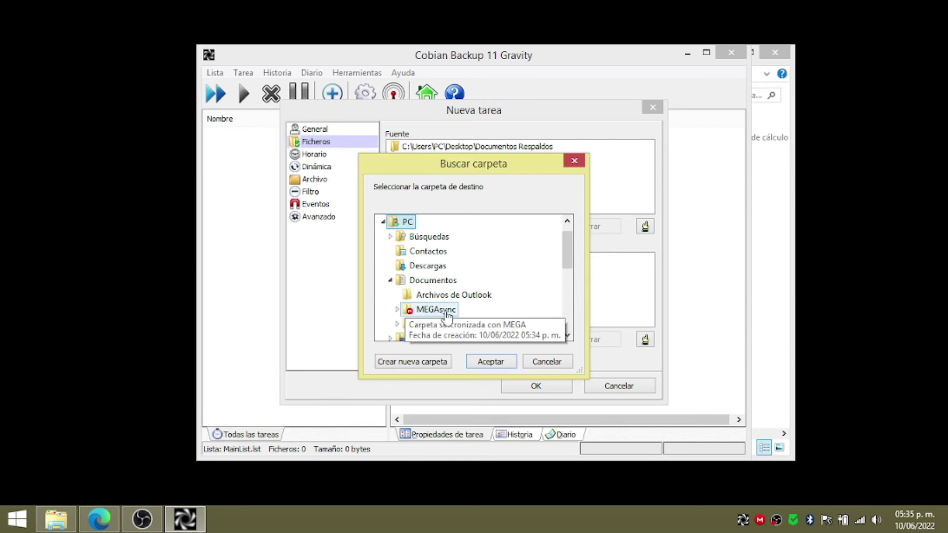
pyautogui.click(447, 314)
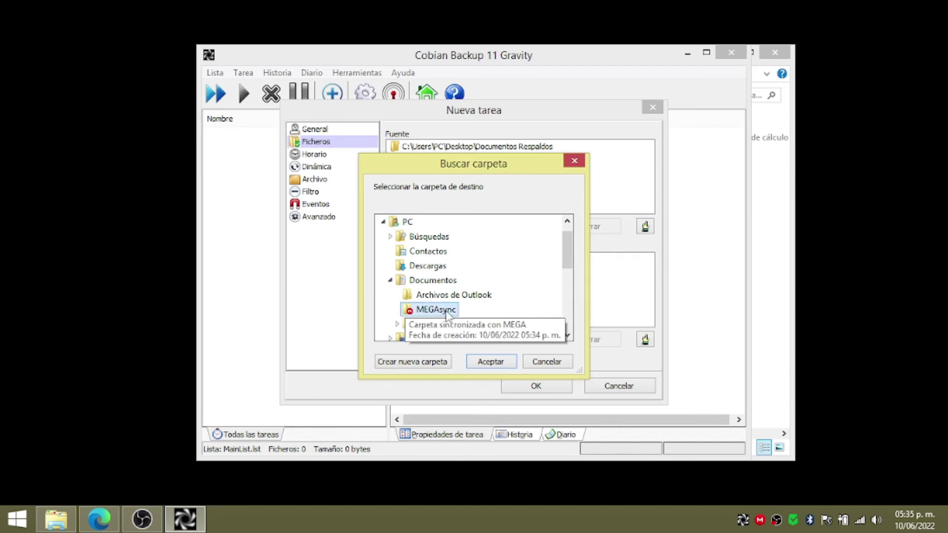
pyautogui.click(491, 361)
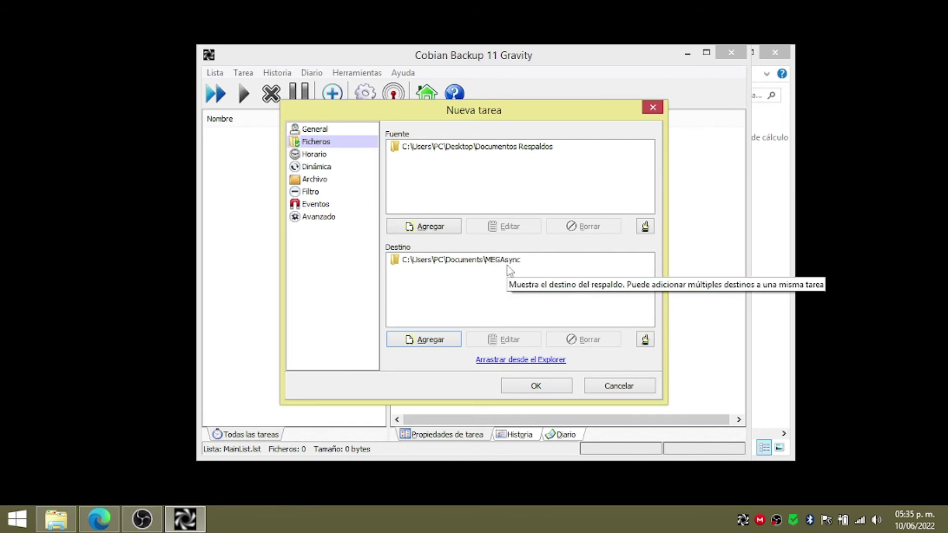
# Set the task's schedule type to Semanal and include Miércoles and Viernes along with Lunes
pyautogui.click(315, 155)
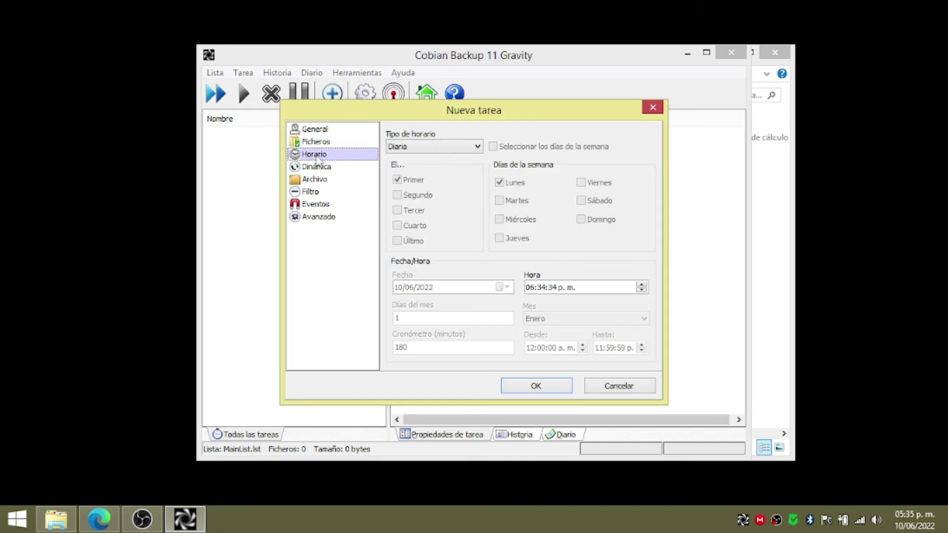
pyautogui.click(444, 149)
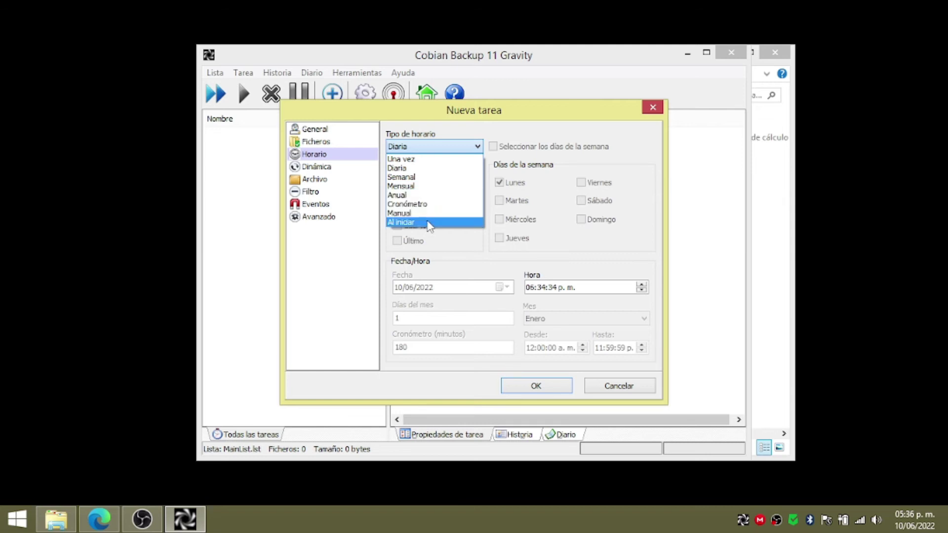
pyautogui.click(420, 178)
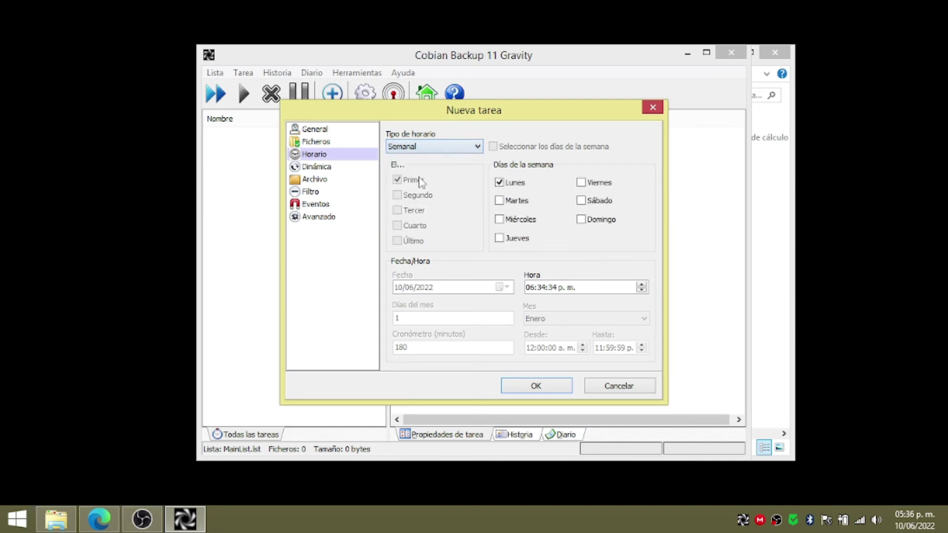
pyautogui.click(500, 220)
pyautogui.click(584, 182)
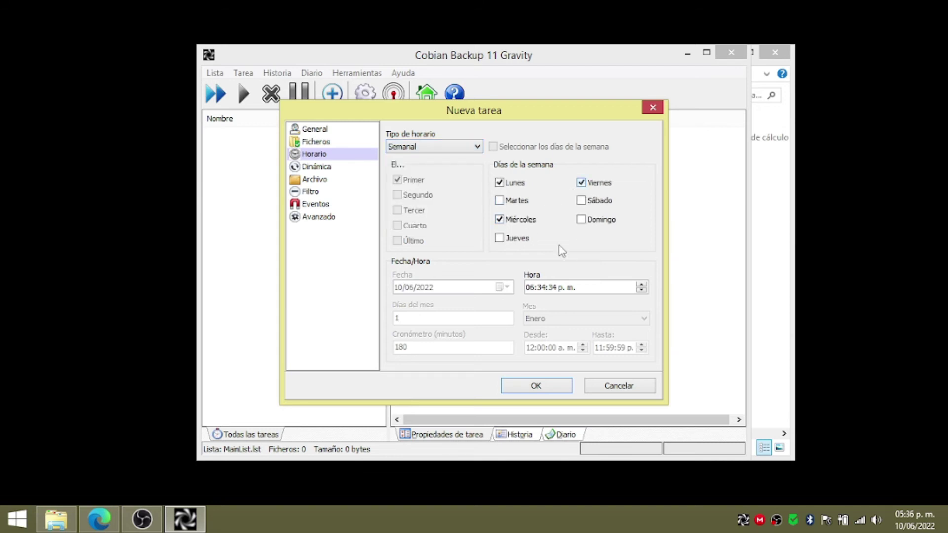
# Set the task's scheduled time to 08:34:34 a. m
pyautogui.click(532, 290)
pyautogui.click(561, 291)
pyautogui.click(641, 290)
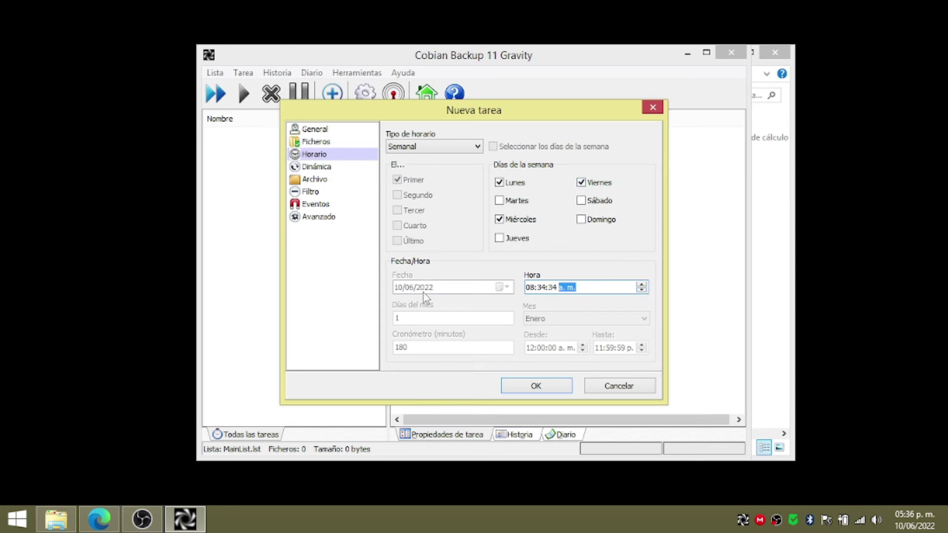
# Change the backup task's schedule type to Diaria
pyautogui.click(420, 149)
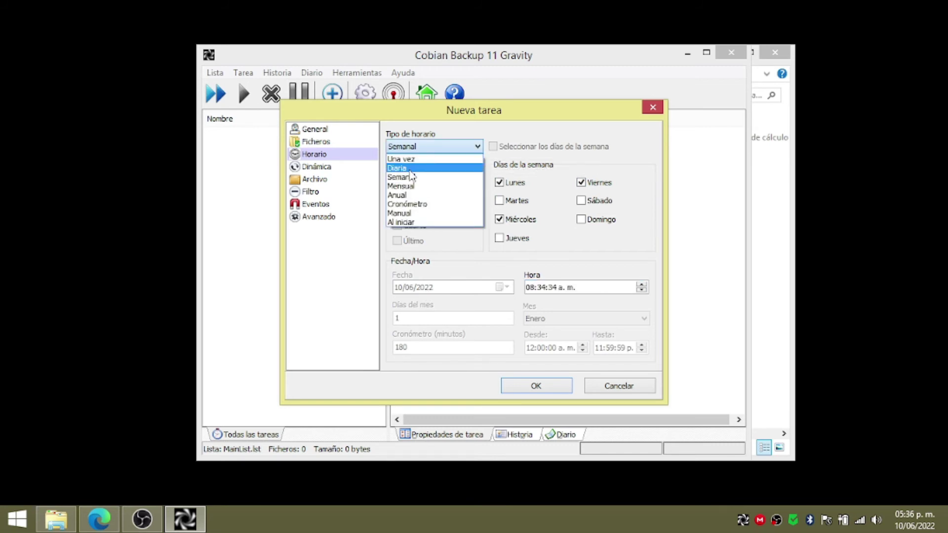
pyautogui.click(410, 171)
pyautogui.click(539, 287)
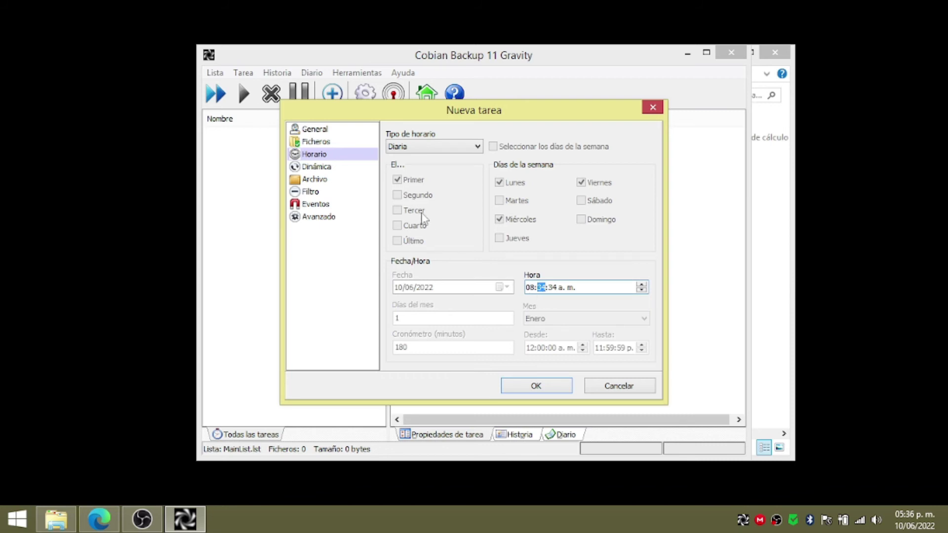
# Set the task's archive compression to Compresión Zip and replace the archive comment with "Respaldos documentos"
pyautogui.click(316, 180)
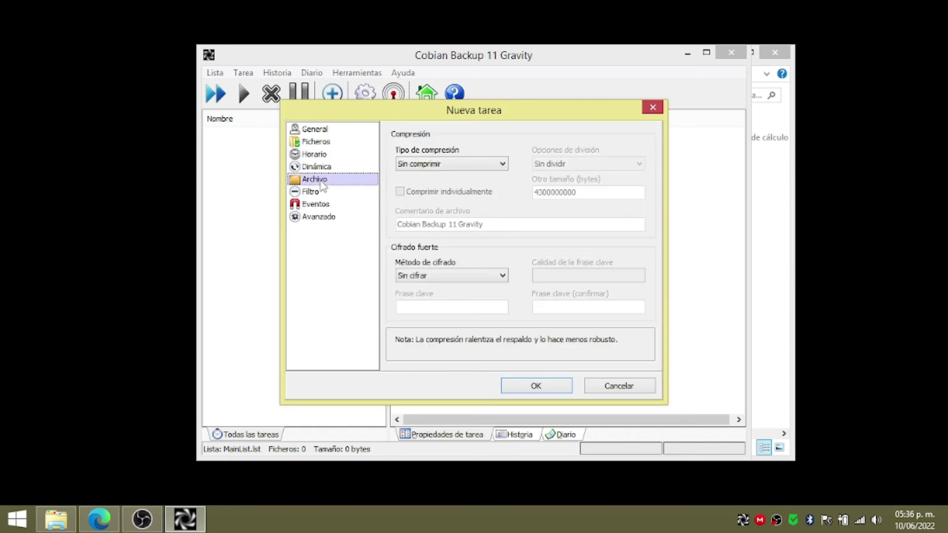
pyautogui.click(460, 165)
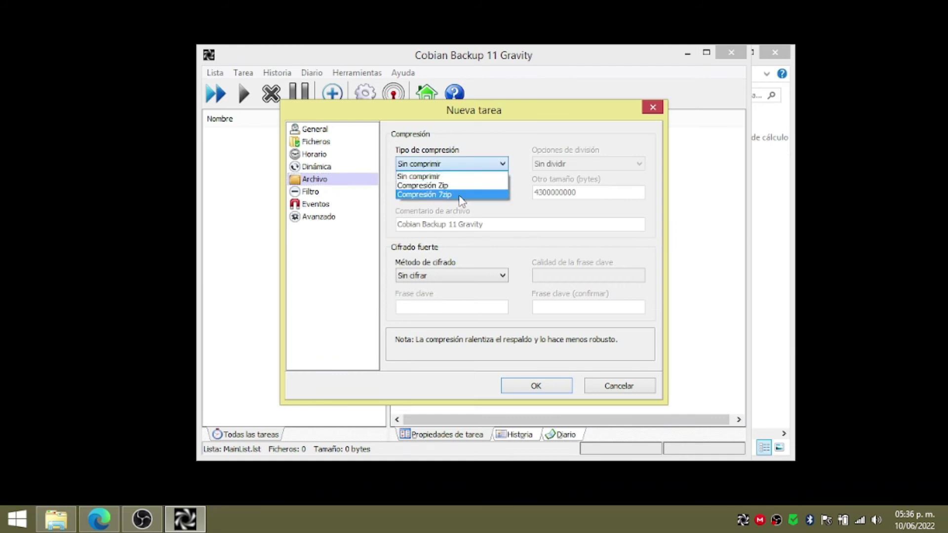
pyautogui.click(450, 186)
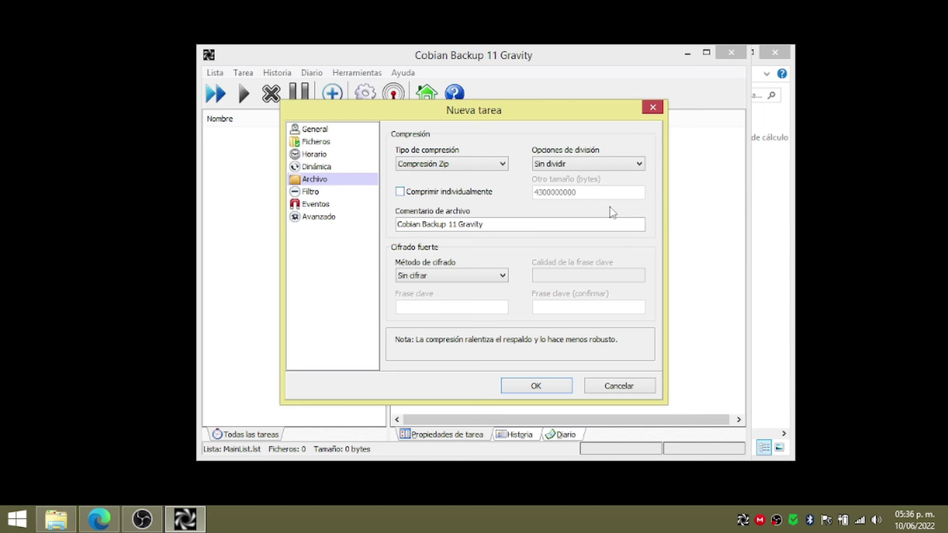
pyautogui.moveTo(496, 223); pyautogui.dragTo(379, 222)
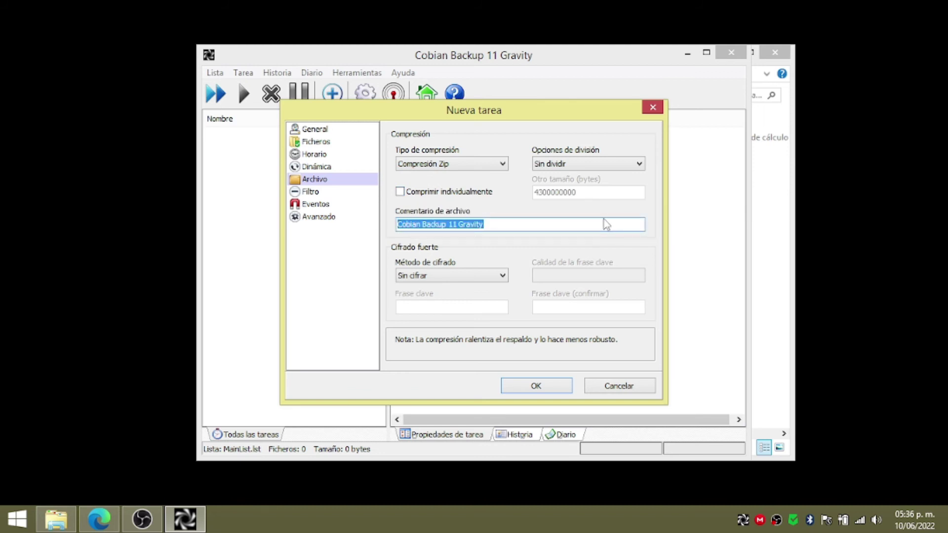
pyautogui.write('Respaldos')
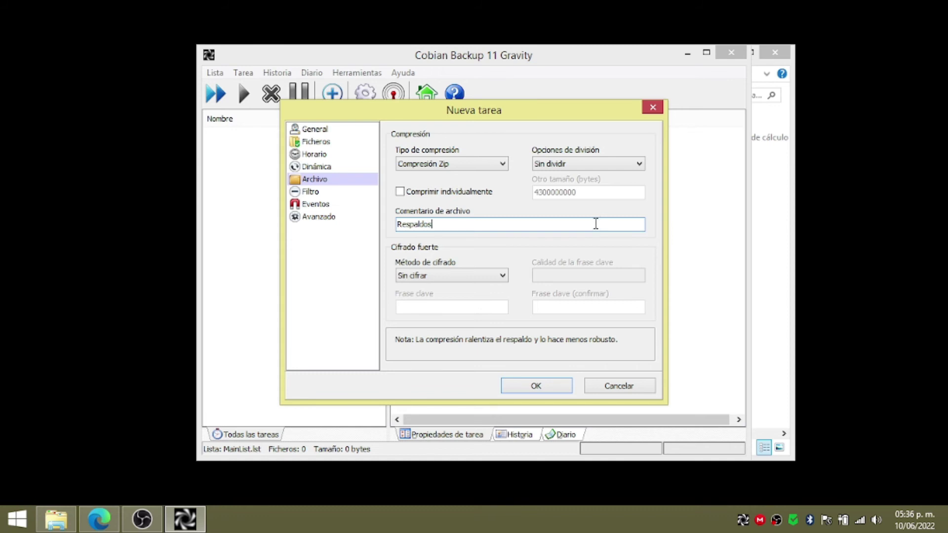
pyautogui.write(' documentos')
# Set the encryption method to AES 256 bits and enter the encryption passphrase in both the Frase clave and confirmation fields
pyautogui.click(427, 282)
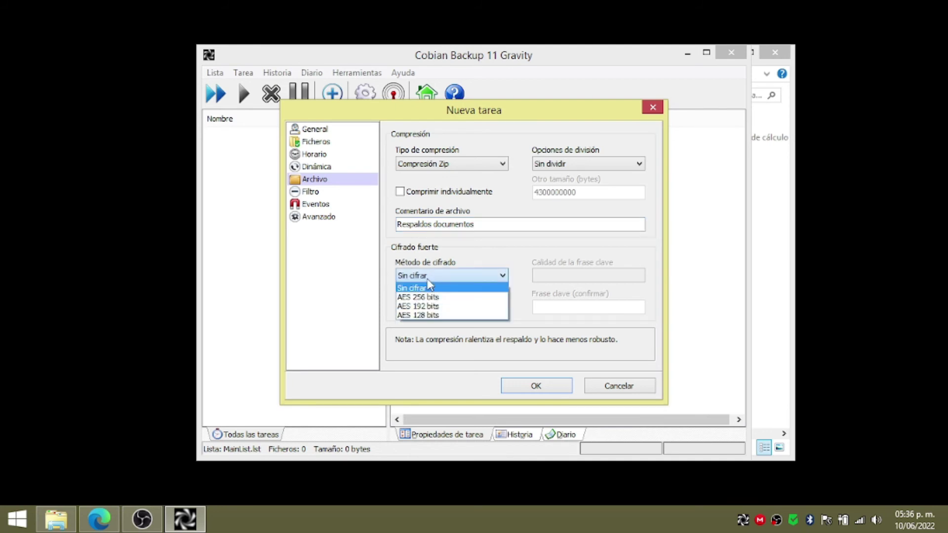
pyautogui.click(434, 296)
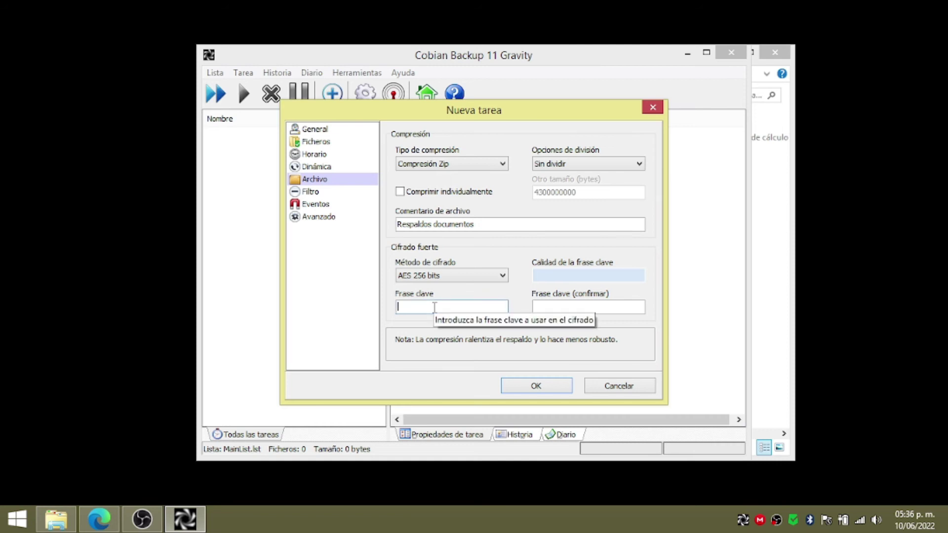
pyautogui.write('*********')
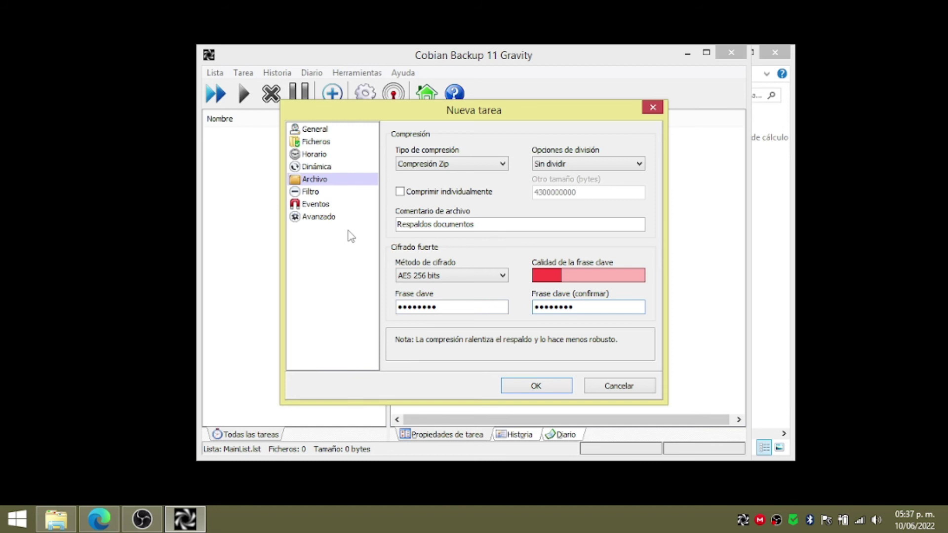
# Review the task's Eventos, Avanzado and General settings, then save the Respaldos task
pyautogui.click(322, 207)
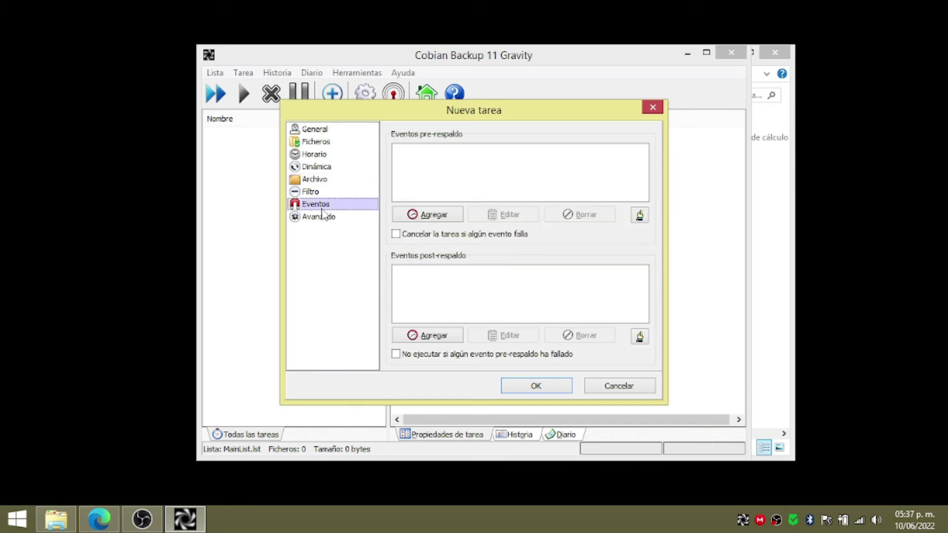
pyautogui.click(322, 218)
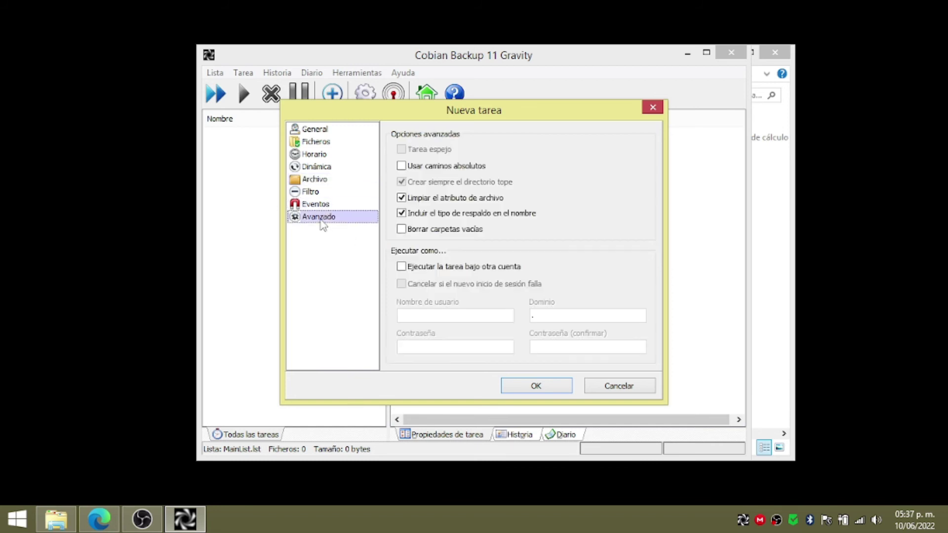
pyautogui.click(319, 130)
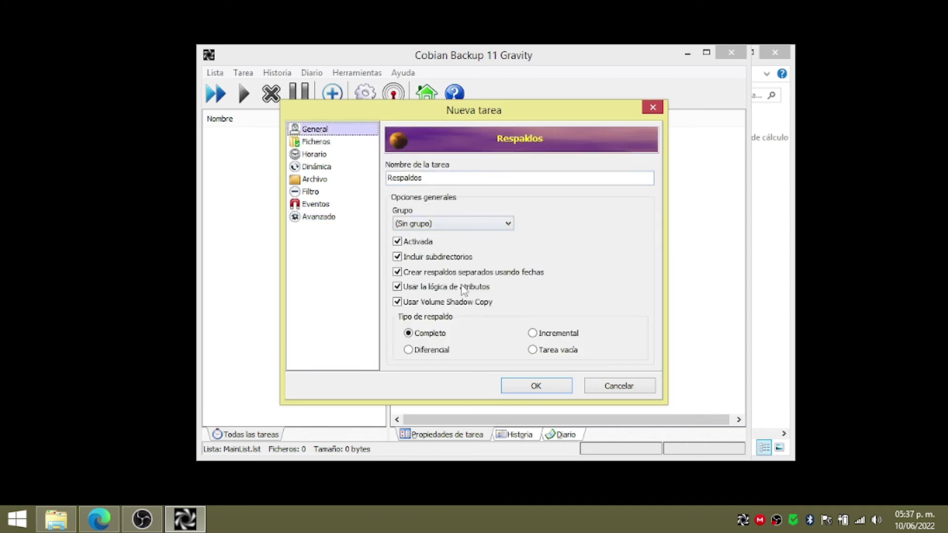
pyautogui.click(530, 388)
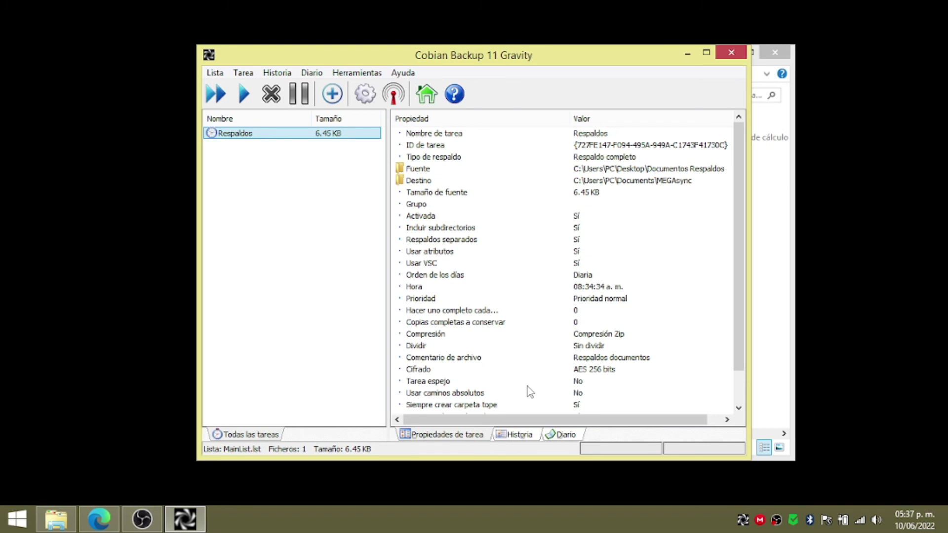
# Close the File Explorer window showing the Documentos Respaldos folder
pyautogui.click(312, 212)
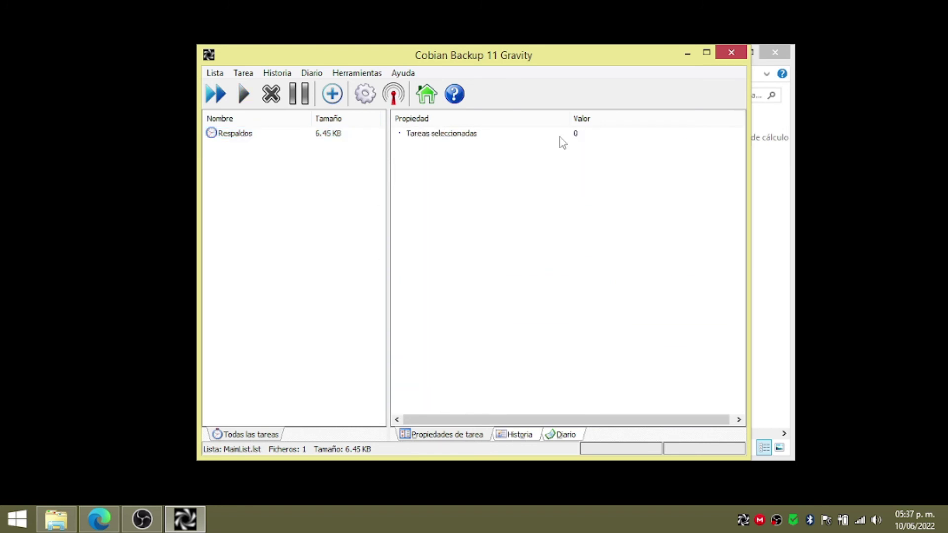
pyautogui.click(793, 87)
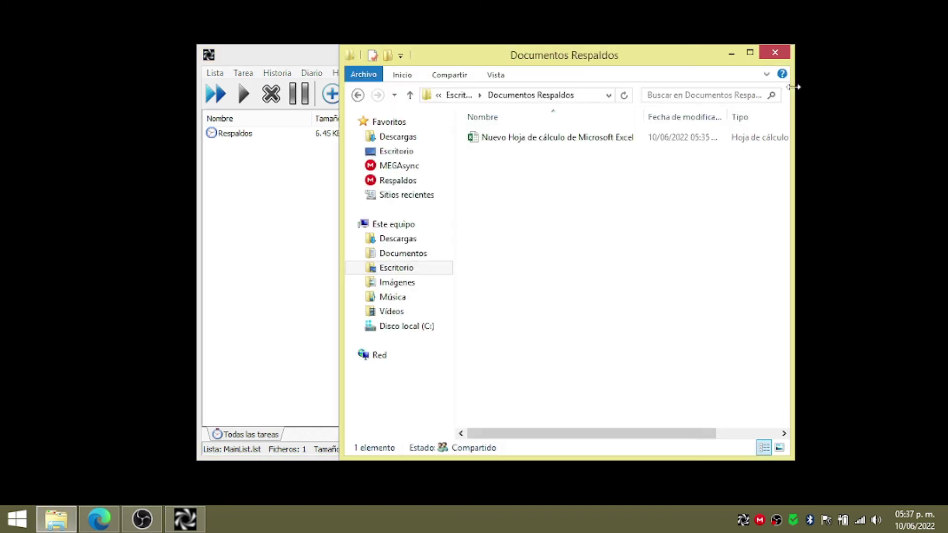
pyautogui.click(774, 53)
# Run the selected Respaldos backup task immediately, without shutting down the computer on completion
pyautogui.click(300, 138)
pyautogui.click(264, 141)
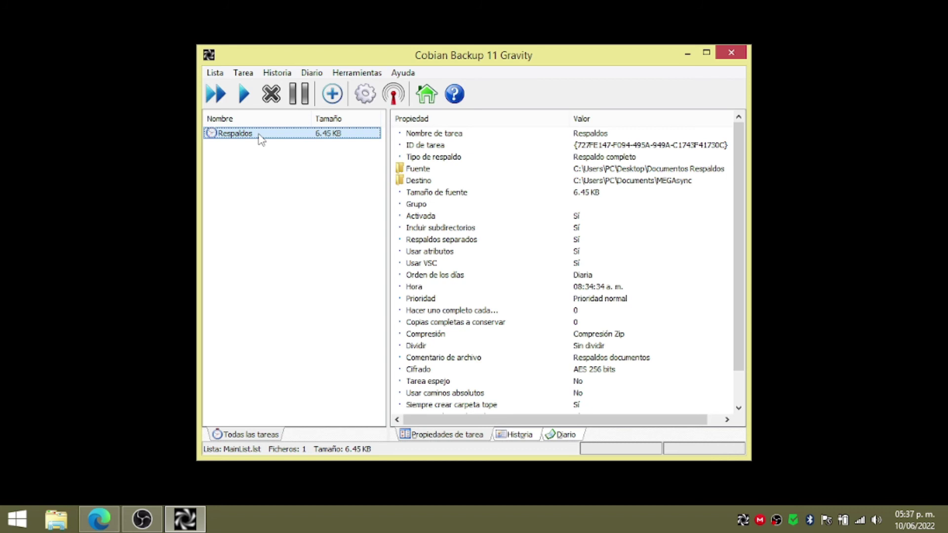
pyautogui.rightClick(260, 140)
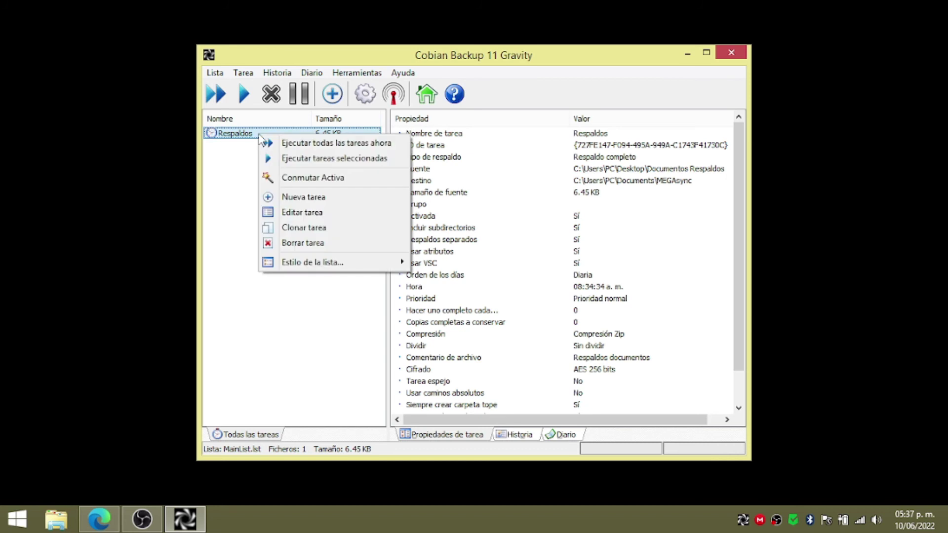
pyautogui.click(296, 158)
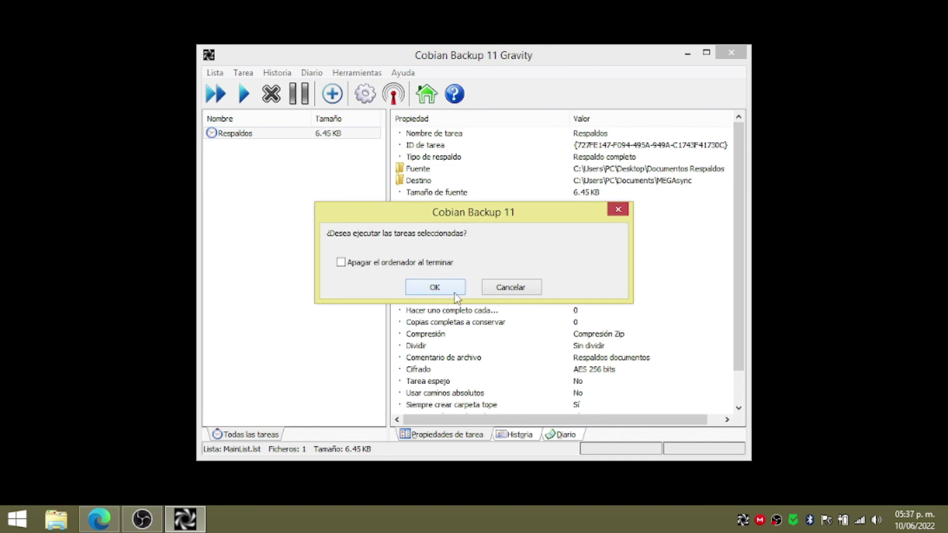
pyautogui.click(450, 293)
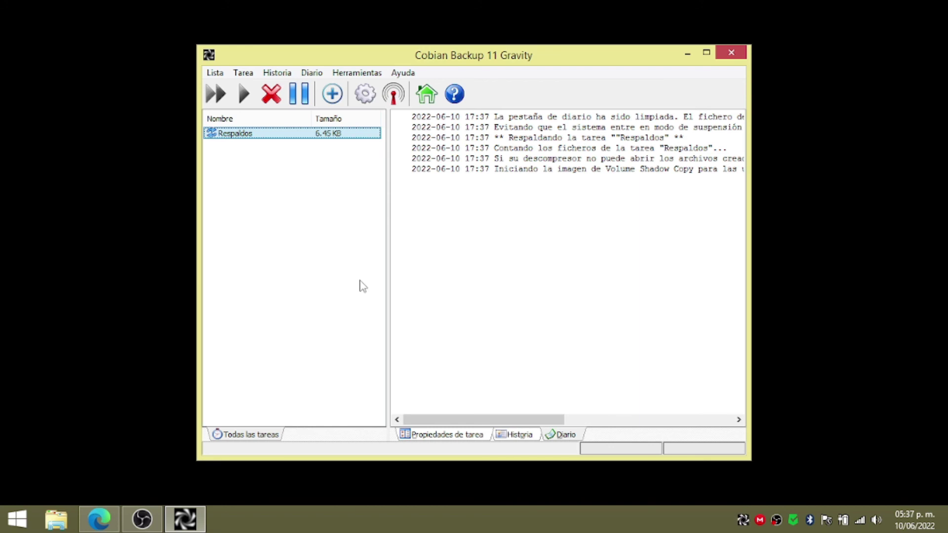
# Open a File Explorer window, then return to Cobian Backup and check the log for the backup's completion and error entry
pyautogui.moveTo(530, 420); pyautogui.dragTo(625, 428)
pyautogui.click(55, 525)
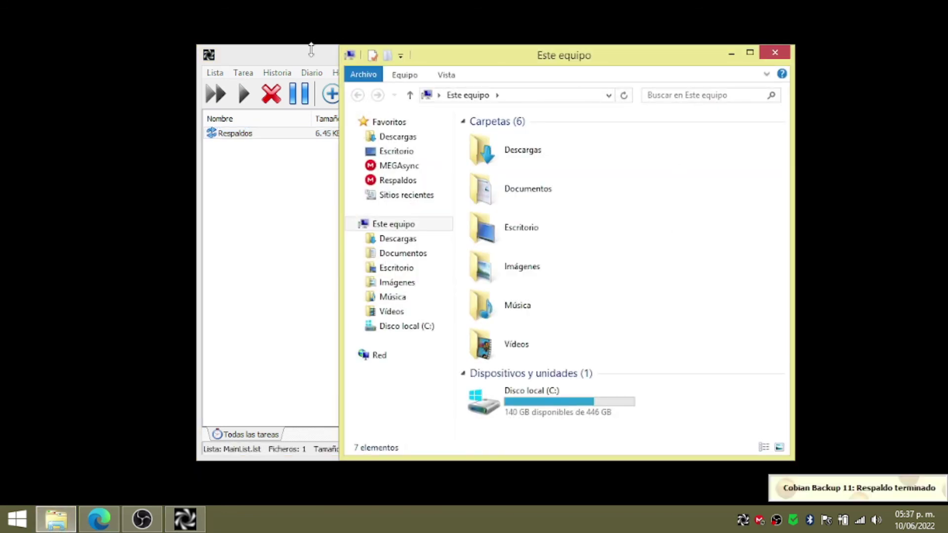
pyautogui.click(308, 56)
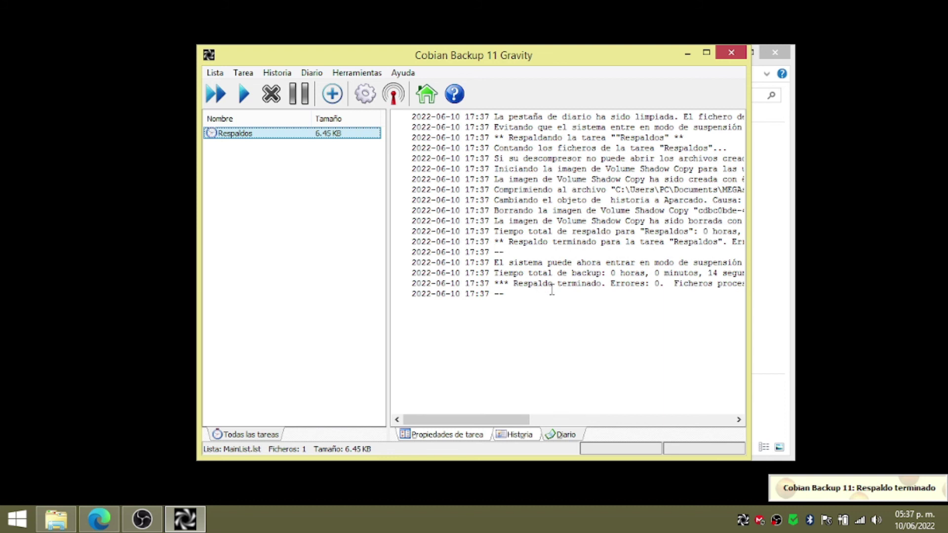
pyautogui.moveTo(513, 284); pyautogui.dragTo(697, 285)
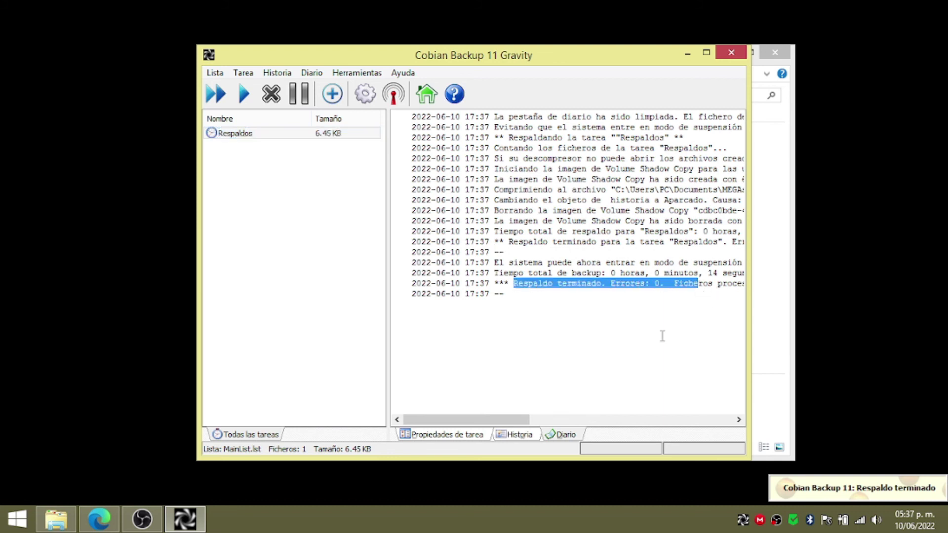
# Move the Cobian Backup window aside, open Documentos > MEGAsync in File Explorer, and select the newest backup with its full name readable
pyautogui.moveTo(597, 60); pyautogui.dragTo(458, 60)
pyautogui.click(679, 67)
pyautogui.doubleClick(532, 204)
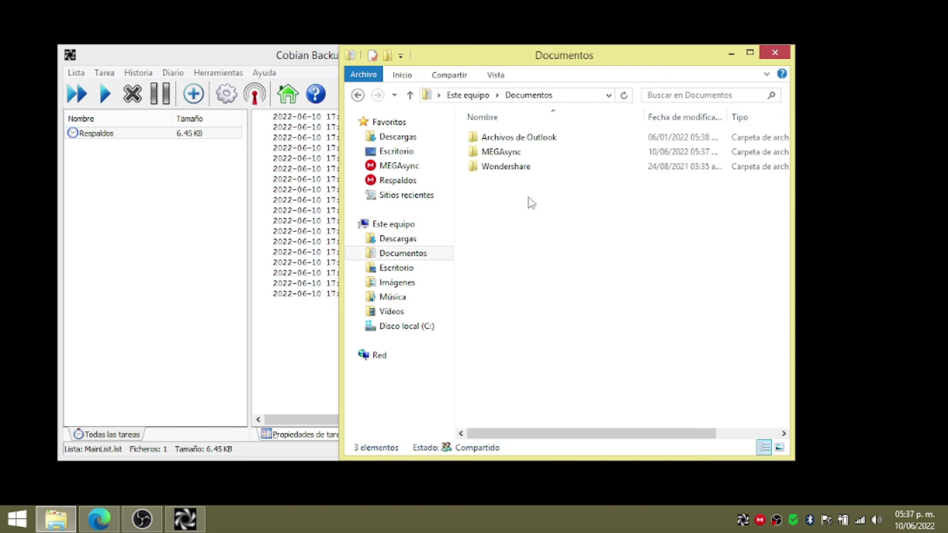
pyautogui.doubleClick(501, 152)
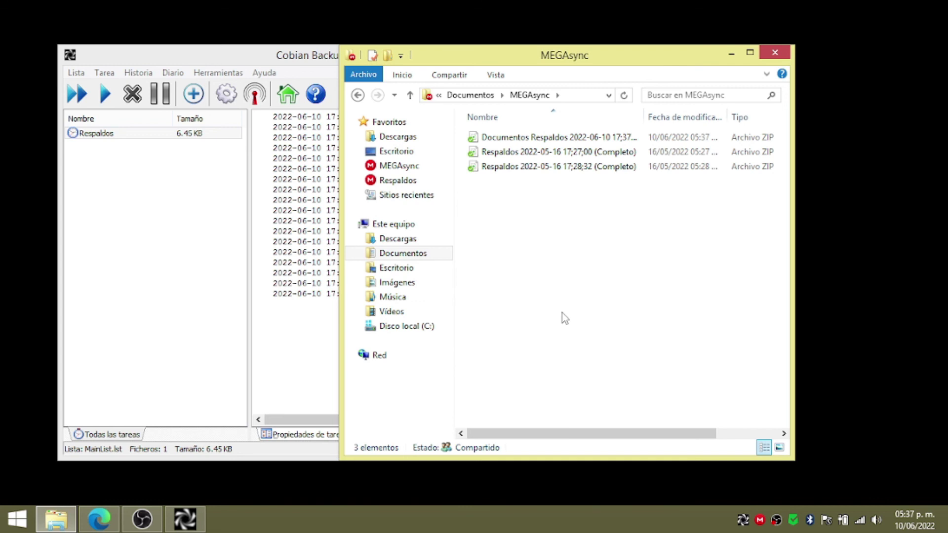
pyautogui.moveTo(647, 114); pyautogui.dragTo(724, 118)
pyautogui.click(651, 139)
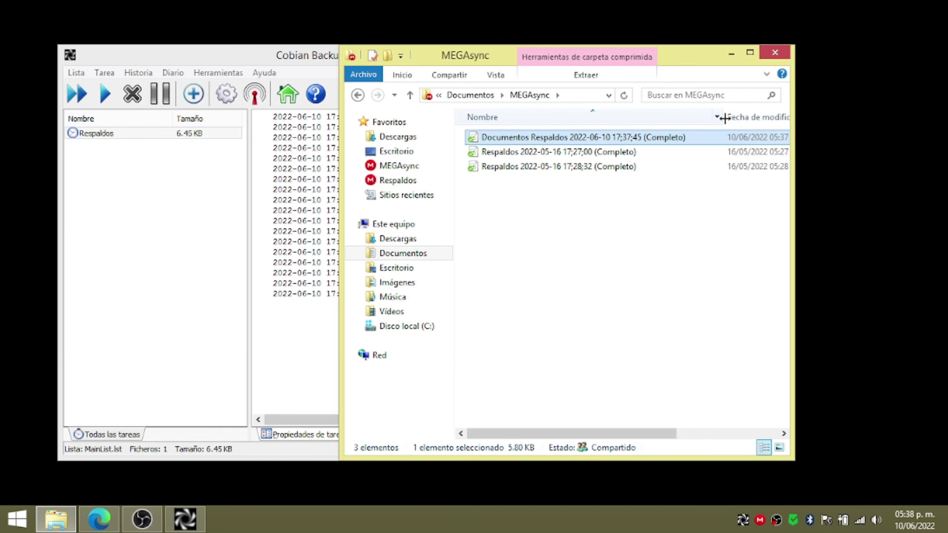
# Open the Documentos Respaldos 2022-06-10 backup ZIP with WinRAR, inspect the spreadsheet inside its folder, and close the archive
pyautogui.doubleClick(535, 138)
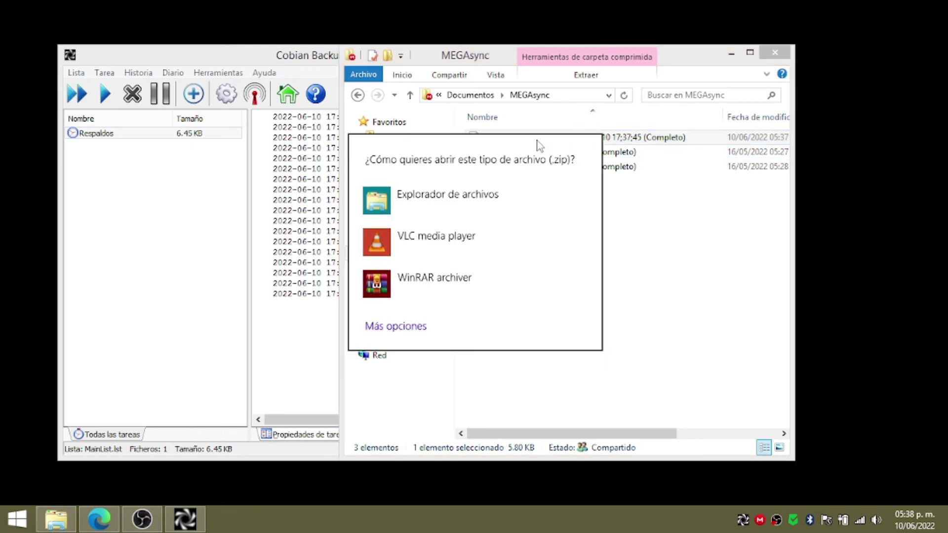
pyautogui.click(434, 281)
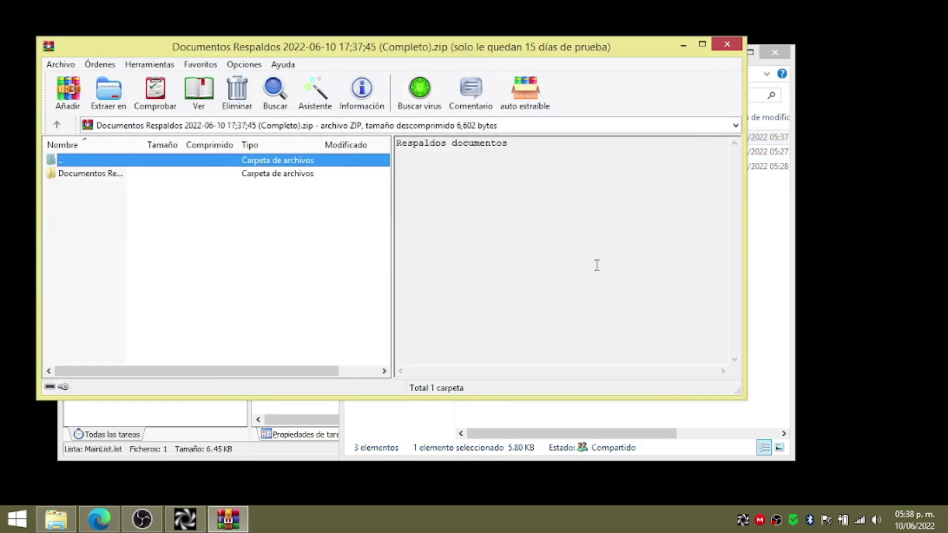
pyautogui.doubleClick(115, 174)
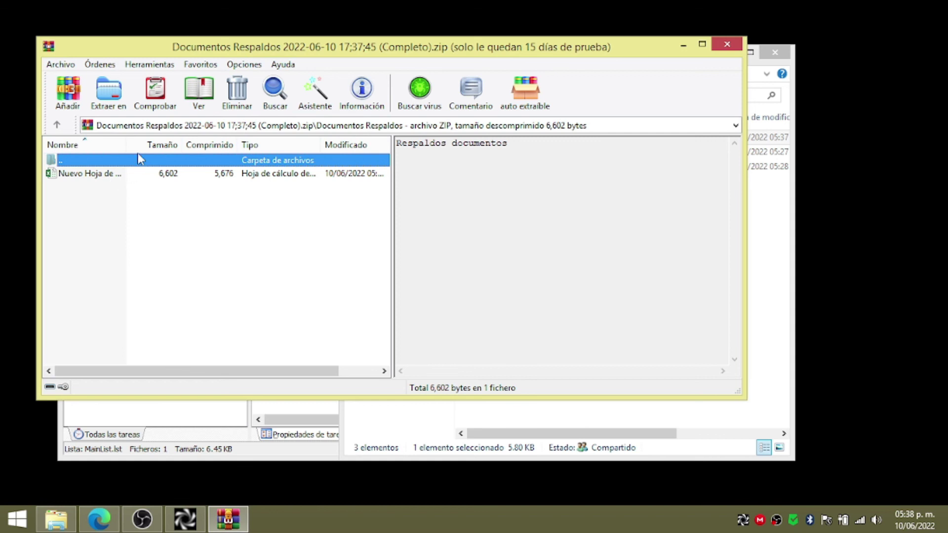
pyautogui.moveTo(143, 145); pyautogui.dragTo(284, 148)
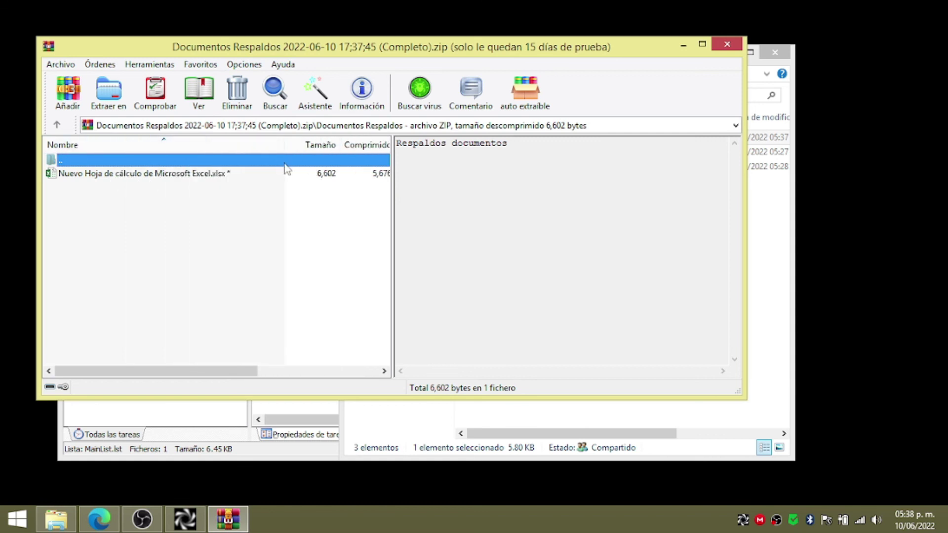
pyautogui.click(727, 44)
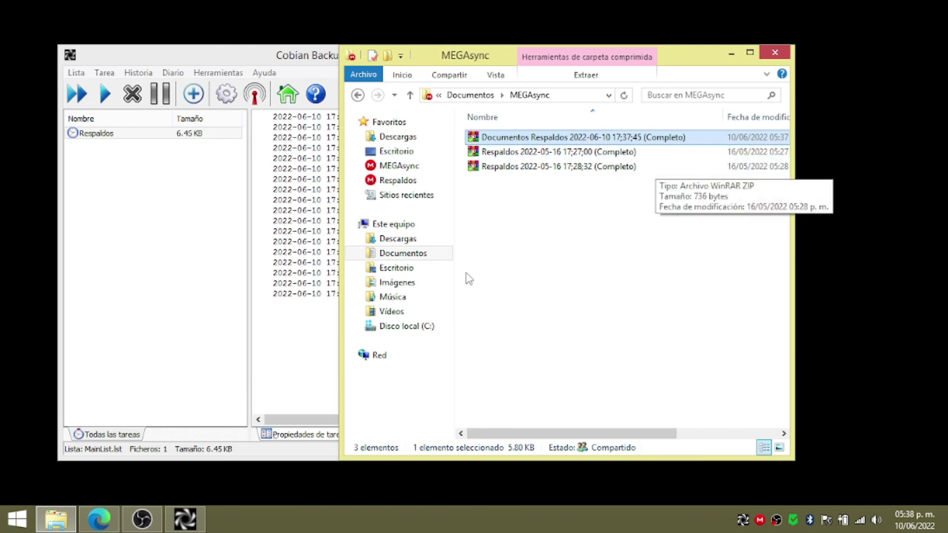
# Switch to MEGA in the Edge browser, open the MEGAsync cloud folder, and select the Documentos Respaldos 2022-06-10 backup to check its upload
pyautogui.click(99, 518)
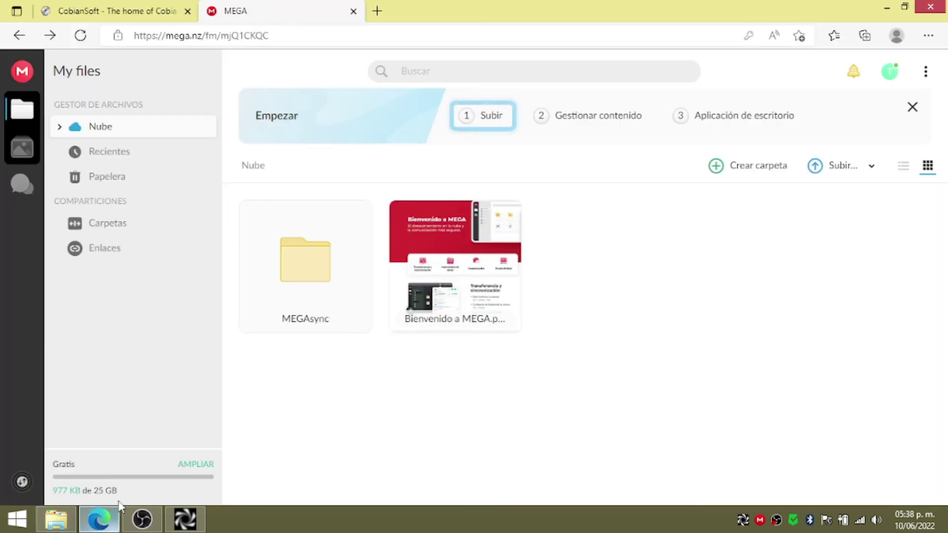
pyautogui.click(299, 272)
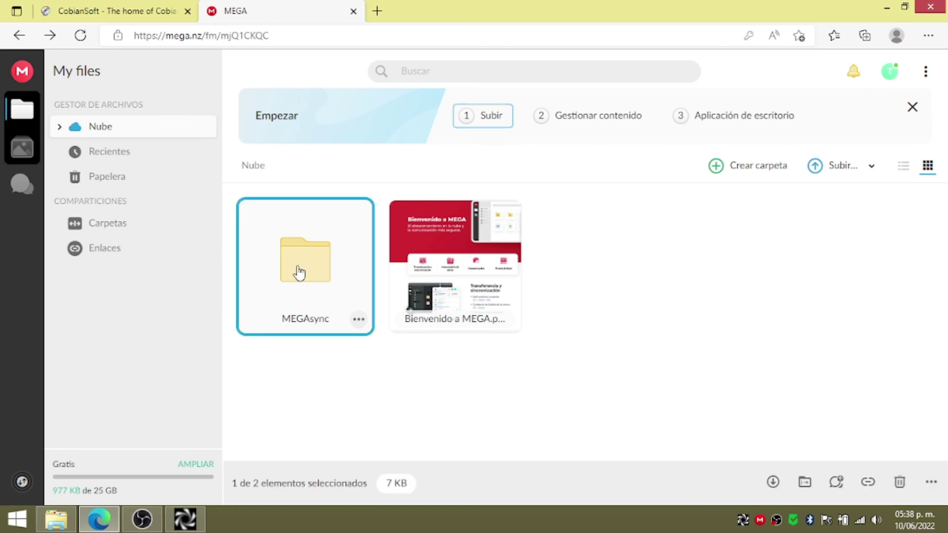
pyautogui.doubleClick(298, 272)
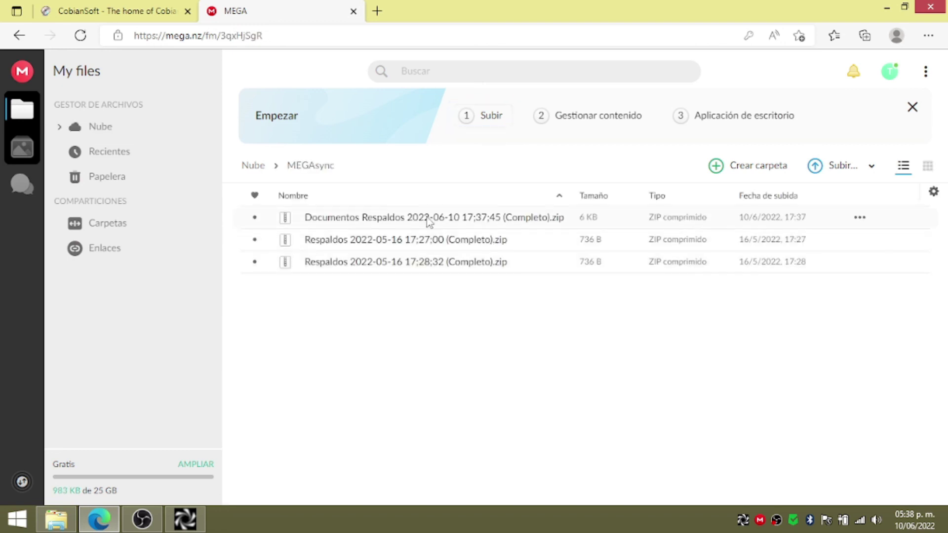
pyautogui.click(429, 222)
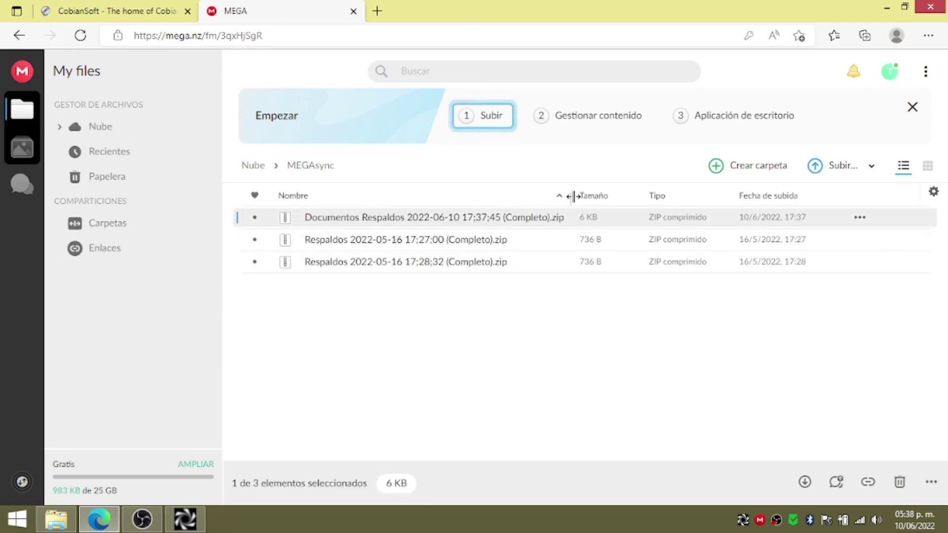
pyautogui.moveTo(572, 196); pyautogui.dragTo(622, 196)
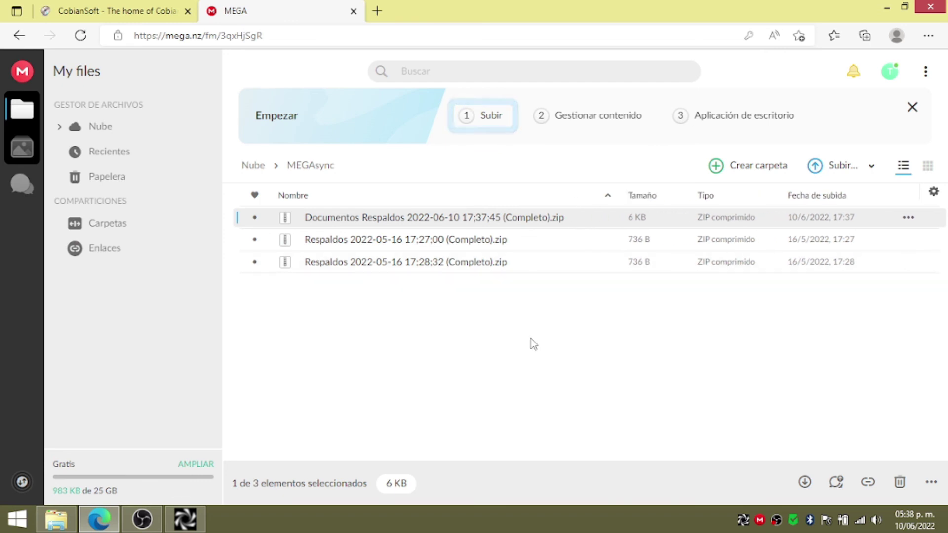